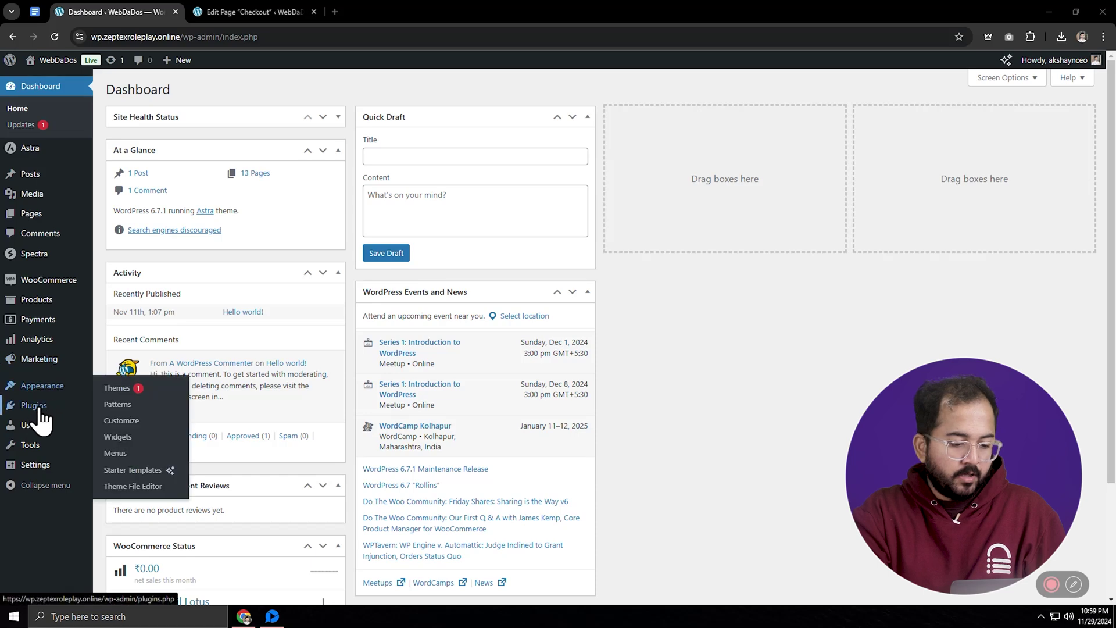
Upload the simple-woo-checkout-blocks-cf.zip plugin, install it and activate it.
{"action": "left_click", "coordinate": [38, 407]}
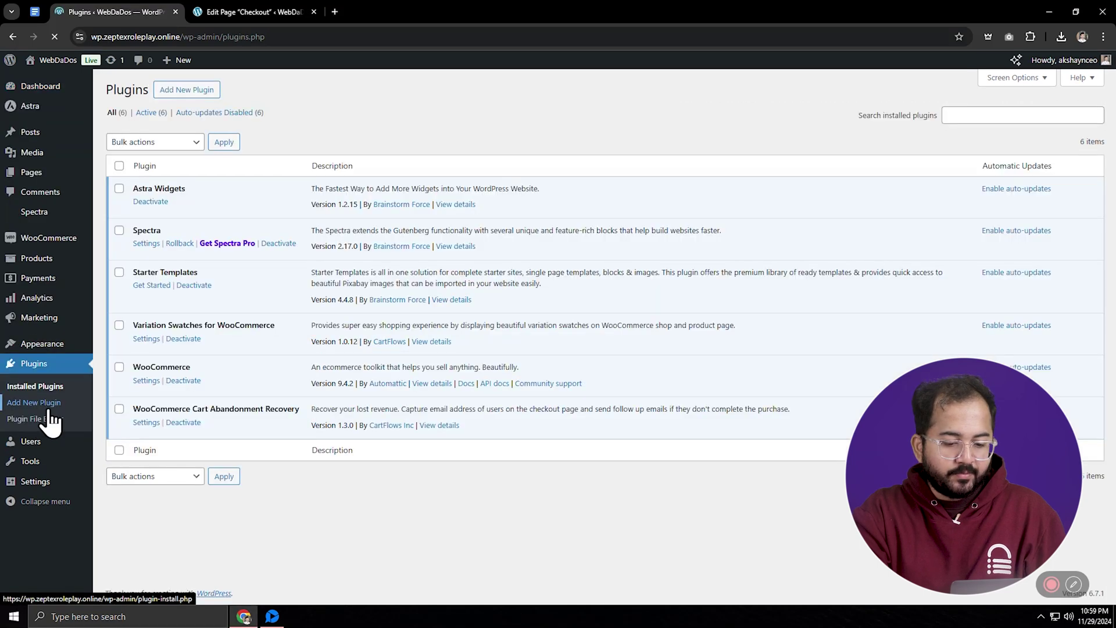
{"action": "left_click", "coordinate": [177, 91]}
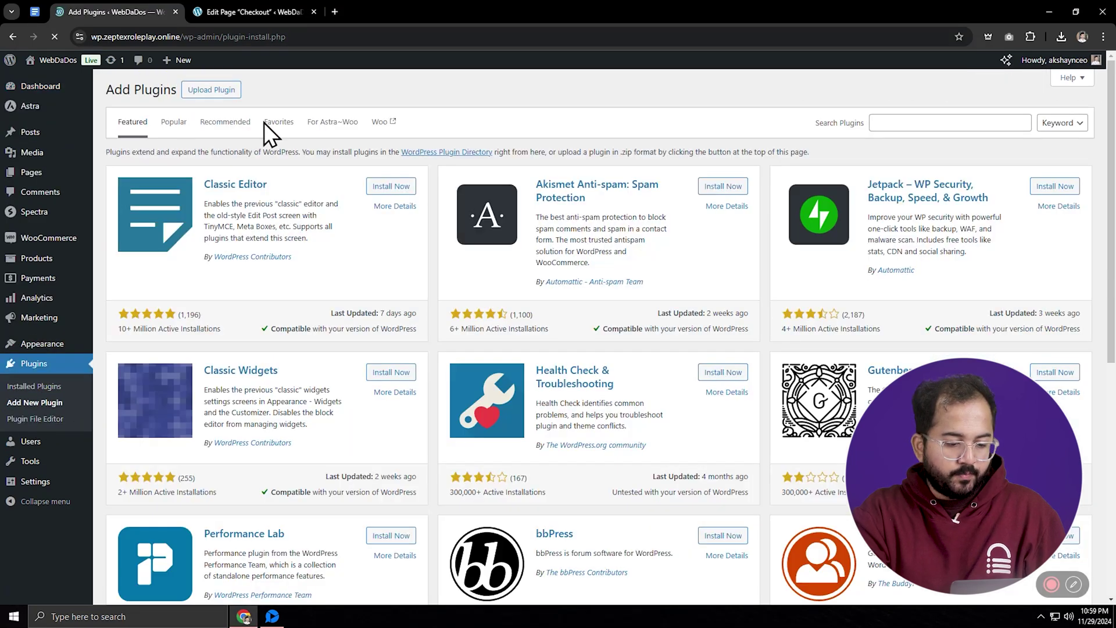
{"action": "left_click", "coordinate": [211, 90]}
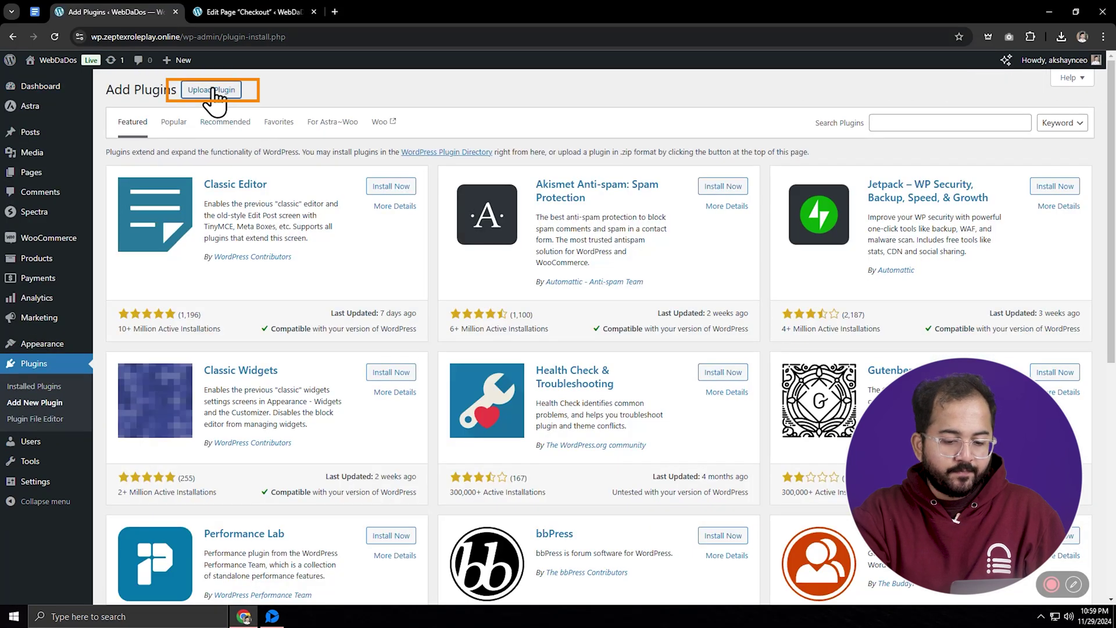
{"action": "left_click", "coordinate": [524, 196]}
{"action": "left_click", "coordinate": [622, 434]}
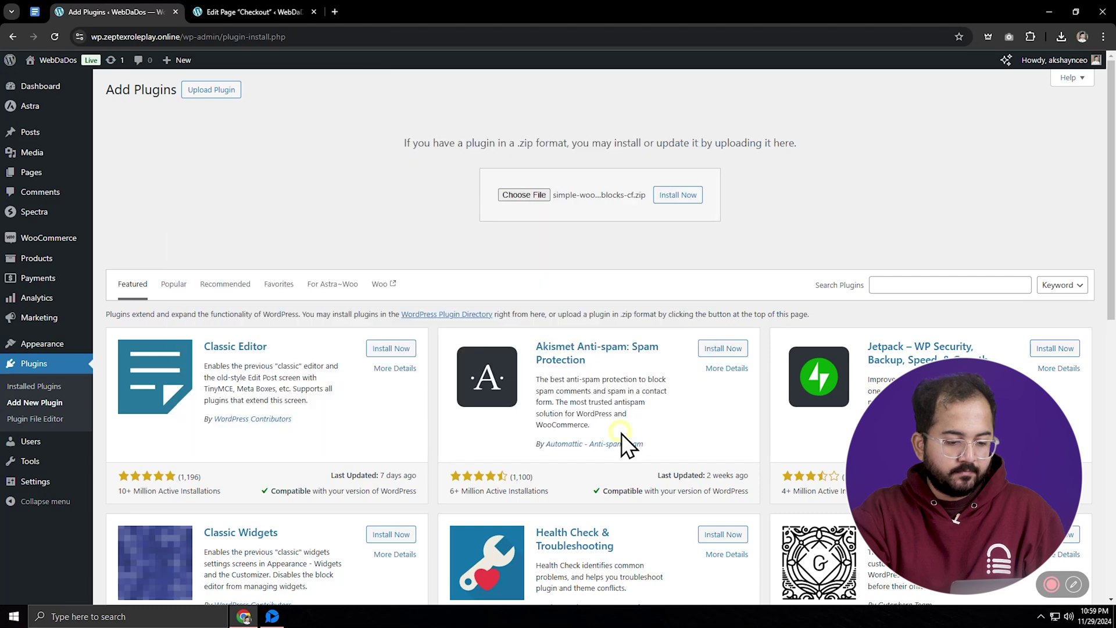
{"action": "left_click", "coordinate": [680, 201]}
{"action": "left_click", "coordinate": [131, 189]}
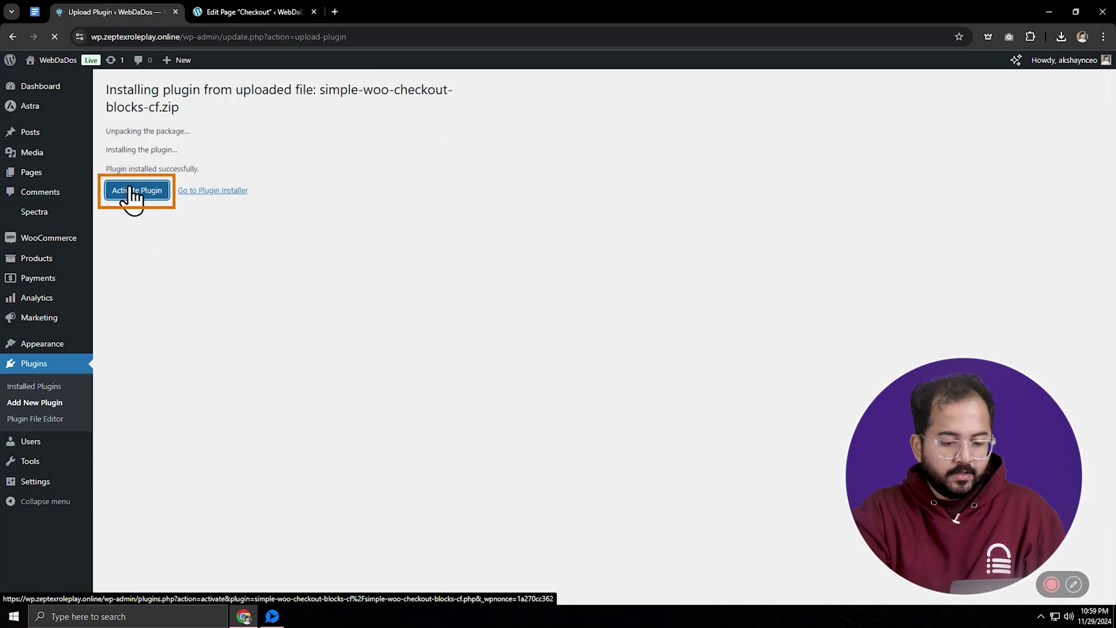
Open WooCommerce's Checkout Blocks Custom Fields page and keep Access set to Only administrators.
{"action": "mouse_move", "coordinate": [75, 241]}
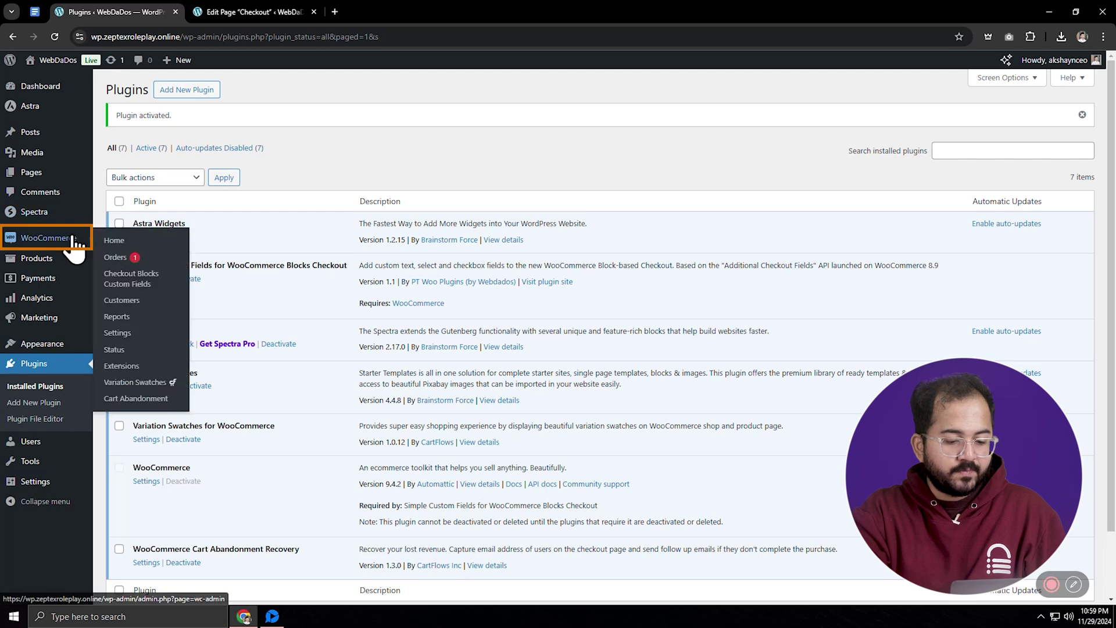
{"action": "left_click", "coordinate": [131, 279]}
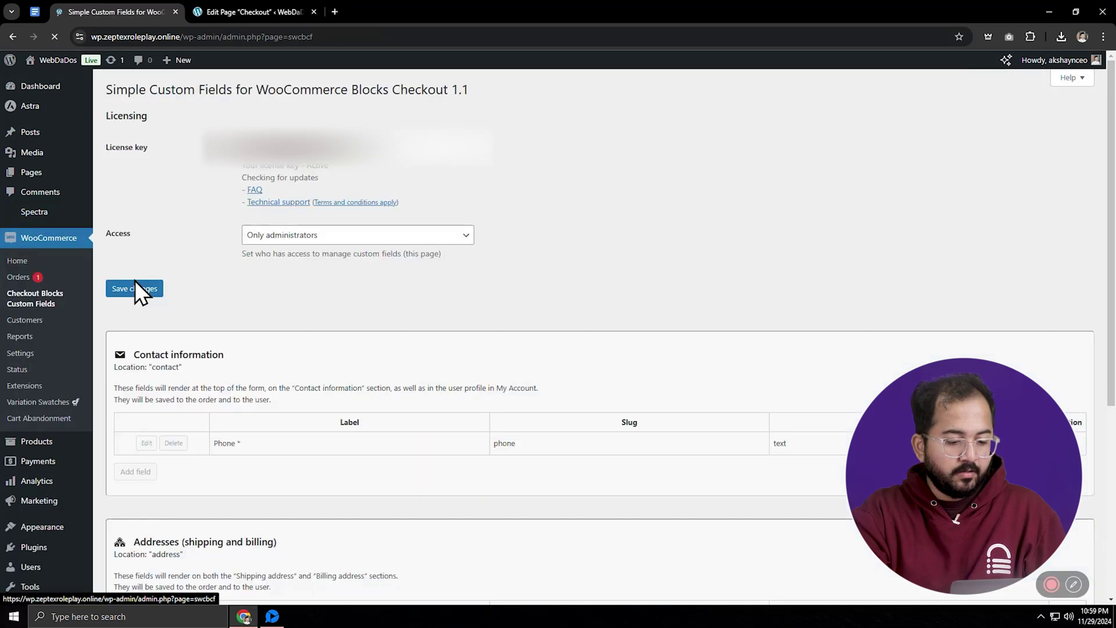
{"action": "left_click", "coordinate": [360, 235]}
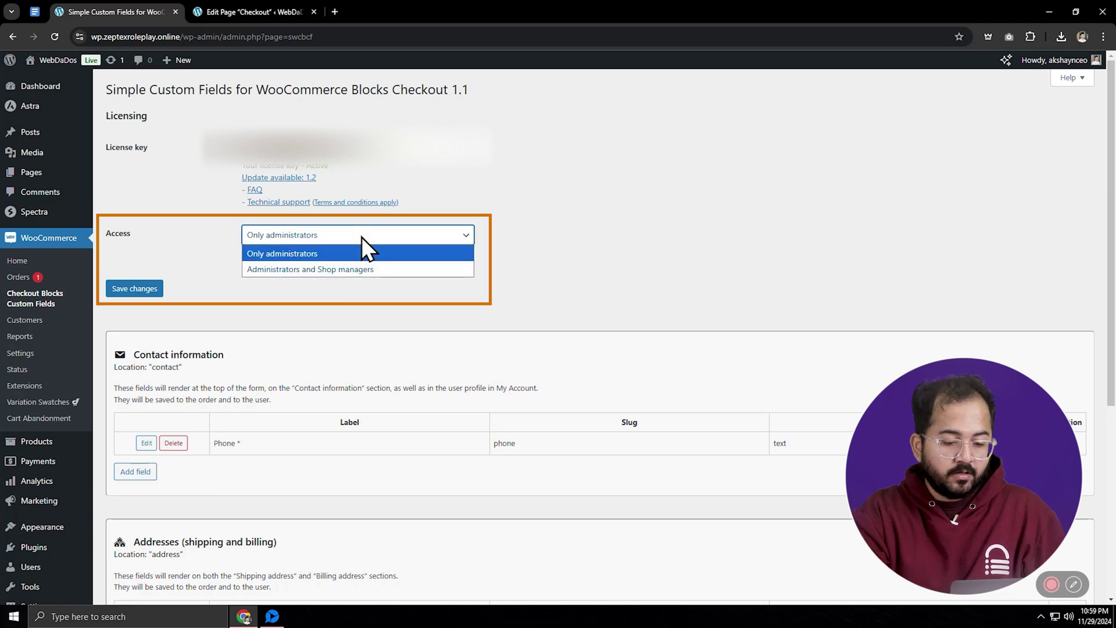
{"action": "left_click", "coordinate": [571, 239]}
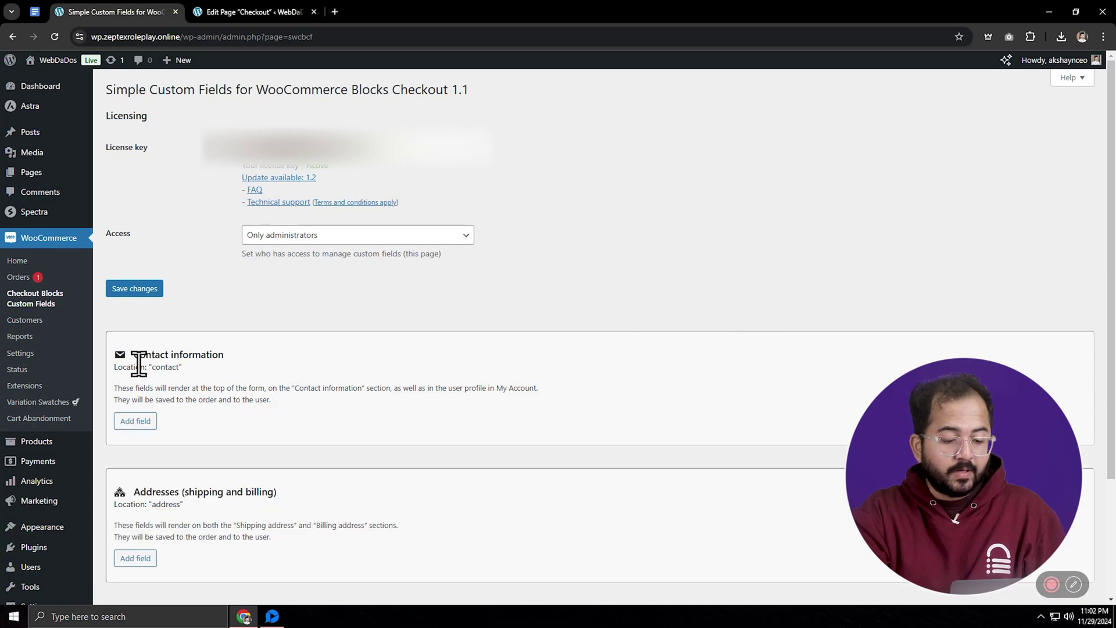
Create a 'Subscribe to Newsletter' Checkbox field under Contact information and save changes.
{"action": "left_click", "coordinate": [135, 421]}
{"action": "left_click", "coordinate": [555, 272]}
{"action": "type", "text": "Subscribe to N"}
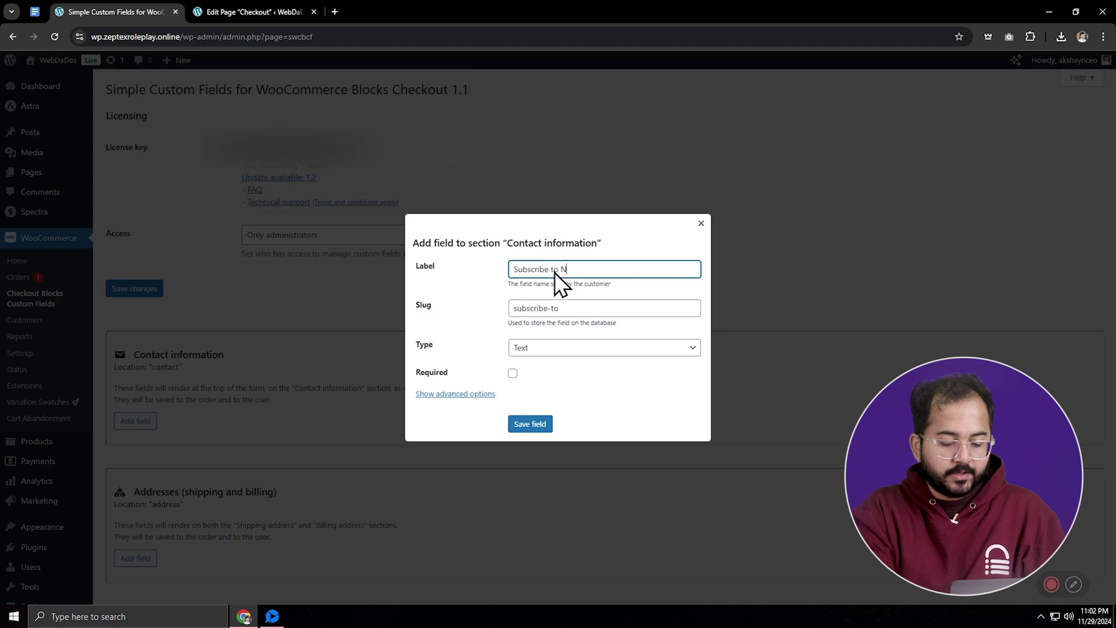
{"action": "type", "text": "ewsletter"}
{"action": "left_click", "coordinate": [563, 343]}
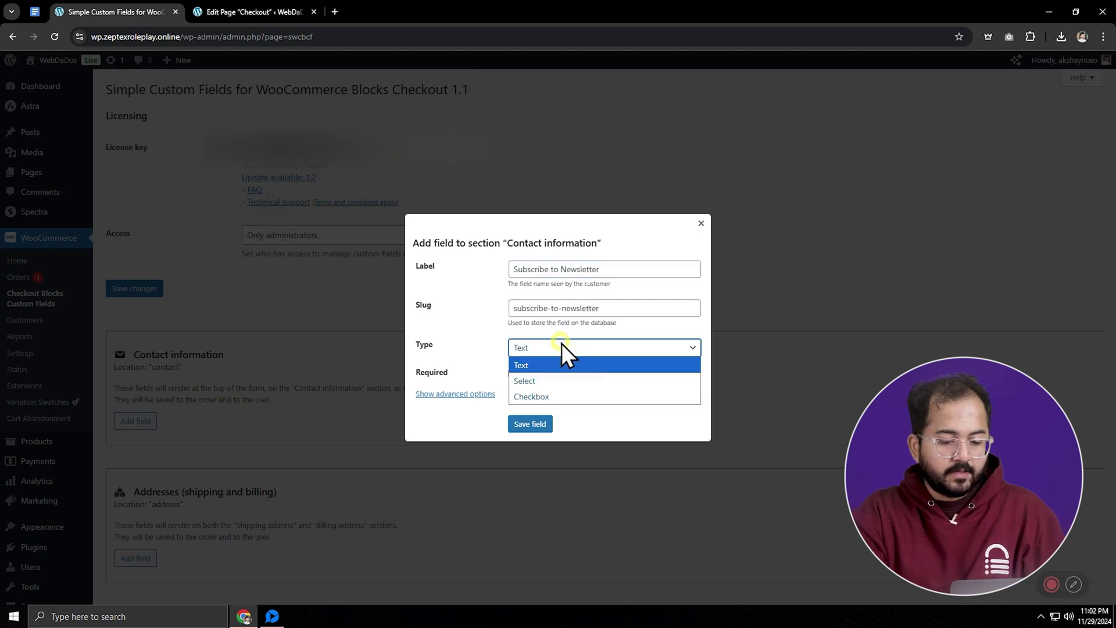
{"action": "left_click", "coordinate": [560, 393]}
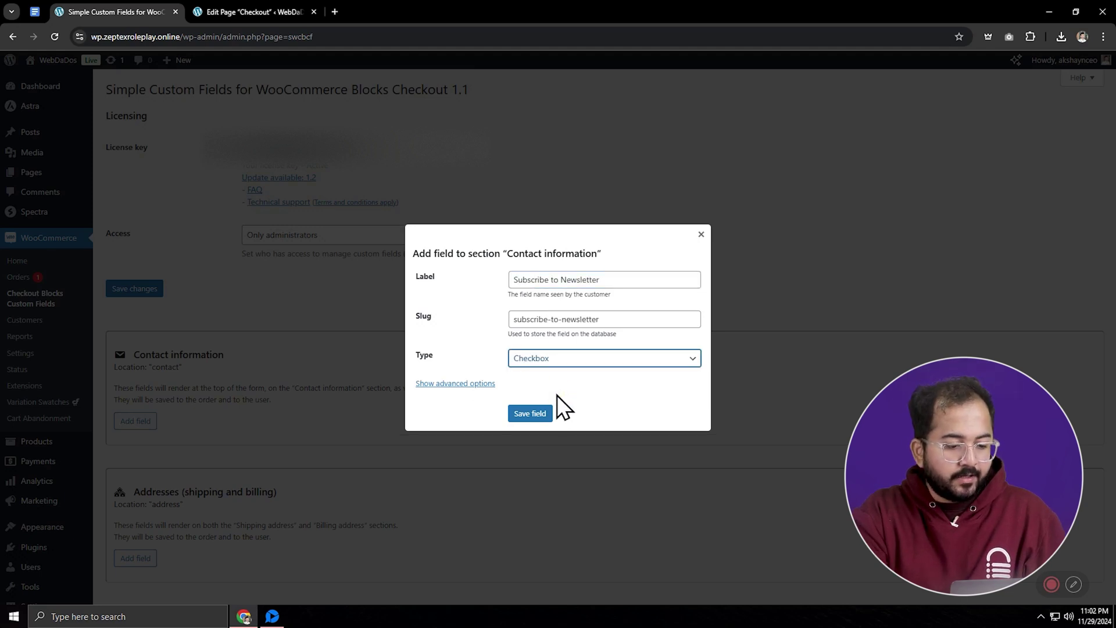
{"action": "left_click", "coordinate": [465, 383]}
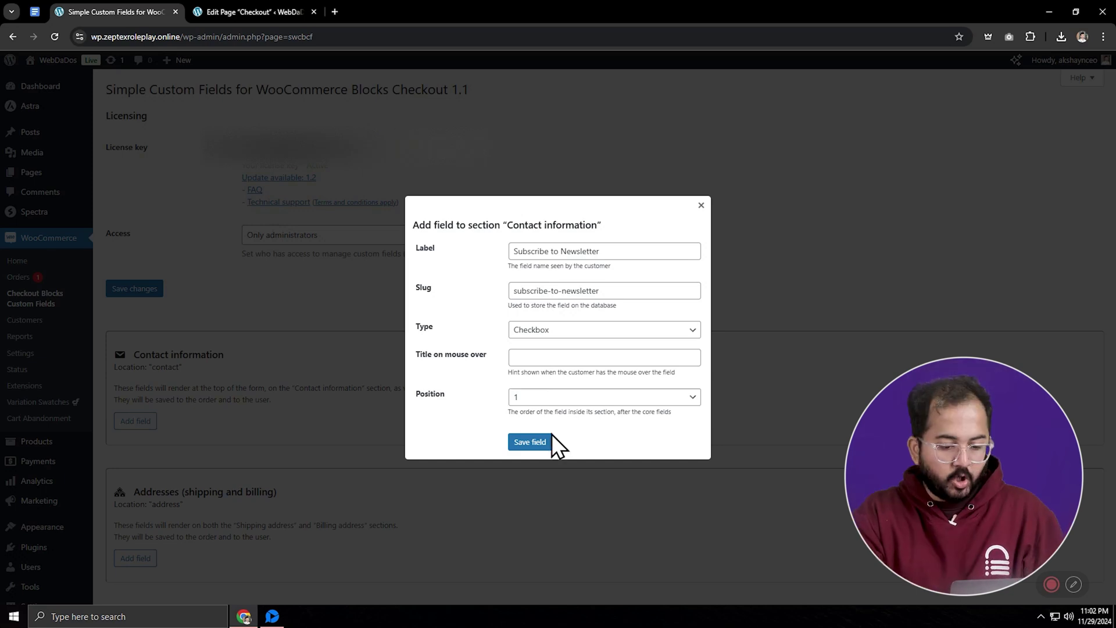
{"action": "left_click", "coordinate": [539, 445]}
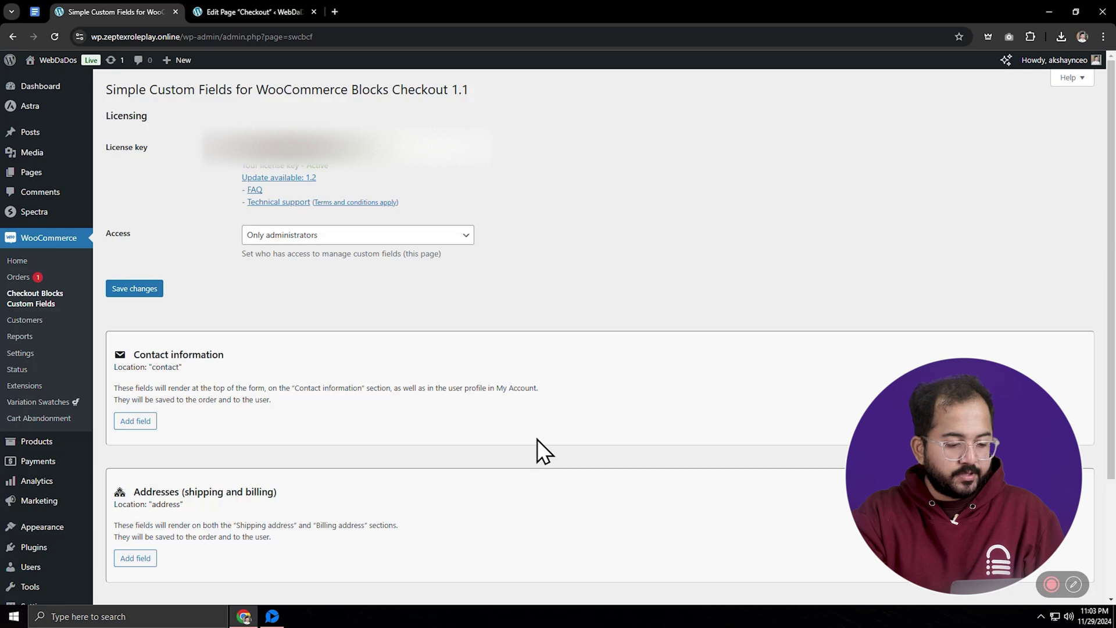
{"action": "left_click", "coordinate": [134, 289]}
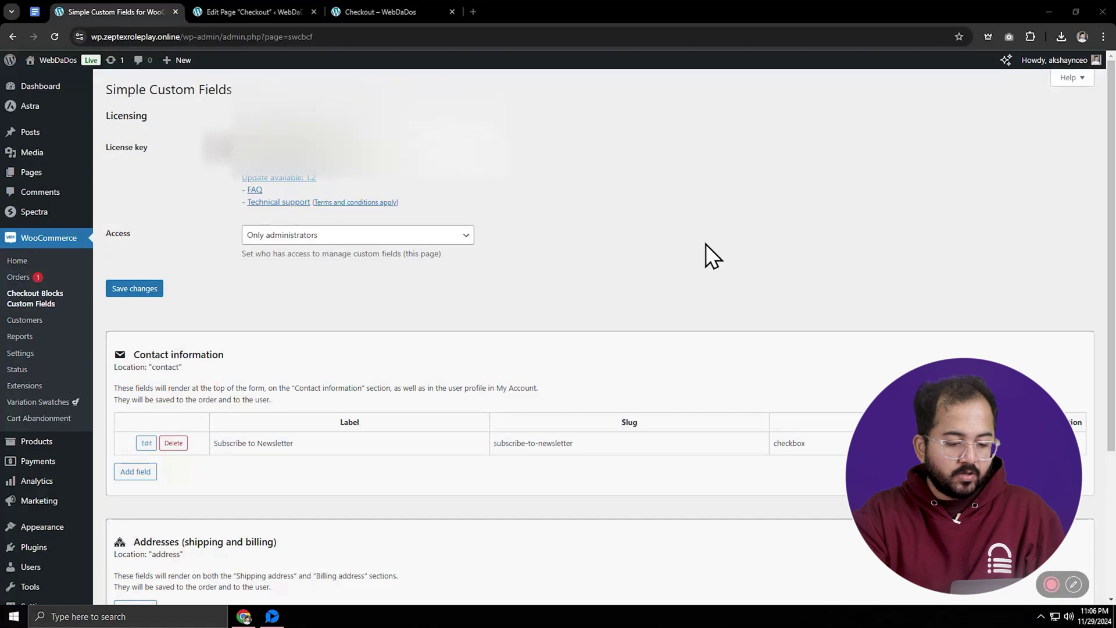
Add an 'I agree to terms and conditions' Checkbox under Addresses, save, and view the checkout.
{"action": "scroll", "coordinate": [1108, 270], "scroll_direction": "down", "scroll_amount": 3}
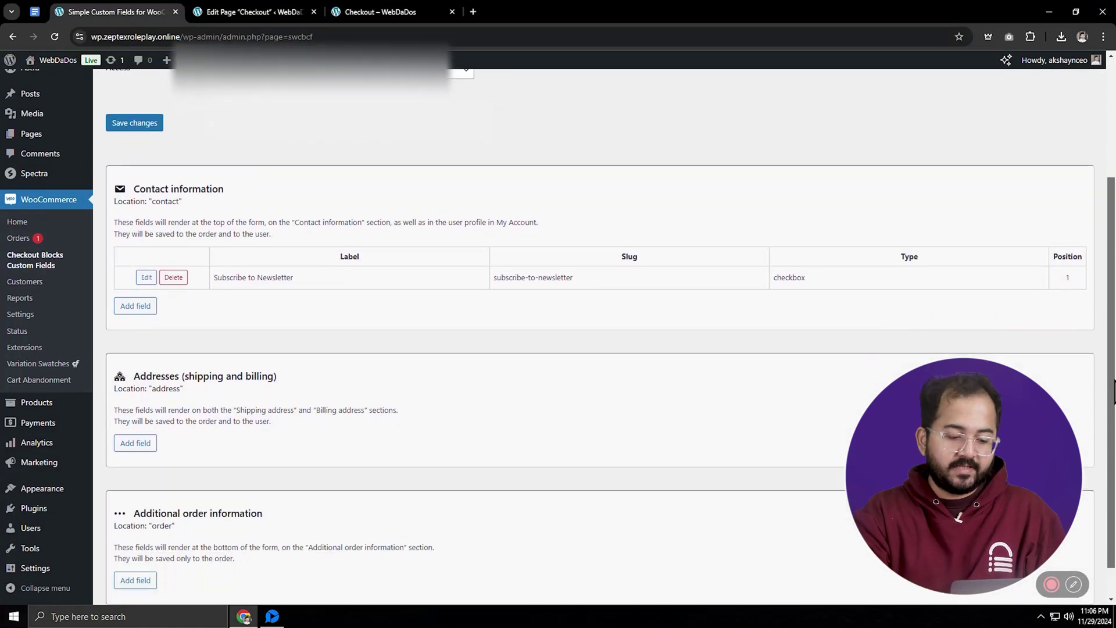
{"action": "left_click", "coordinate": [136, 434]}
{"action": "left_click", "coordinate": [550, 276]}
{"action": "type", "text": "I agree to terms and conditions"}
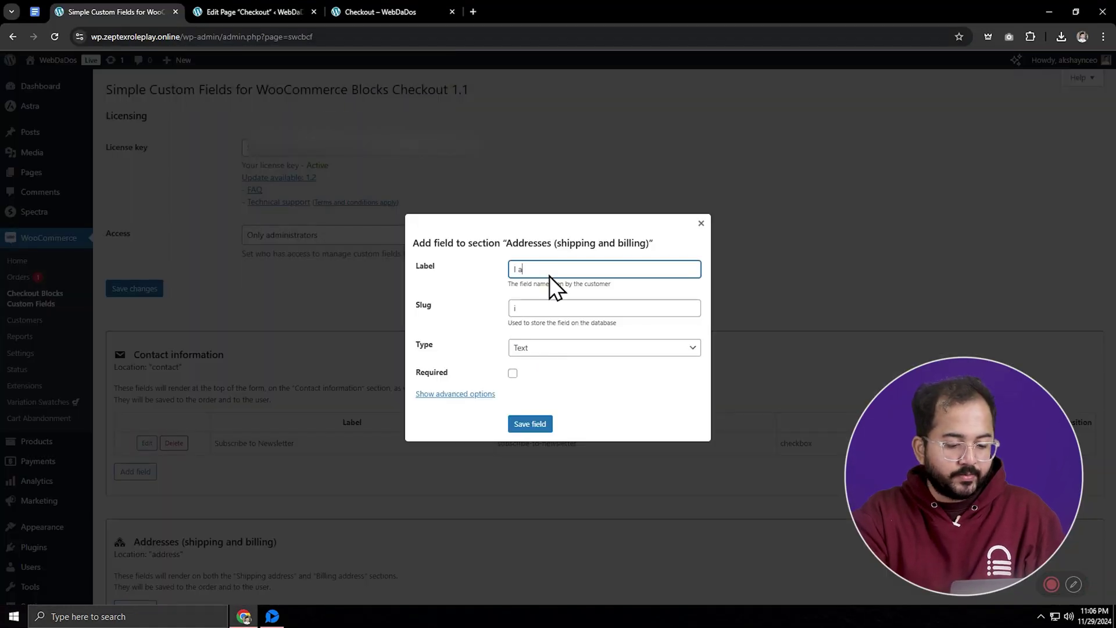
{"action": "left_click", "coordinate": [541, 349]}
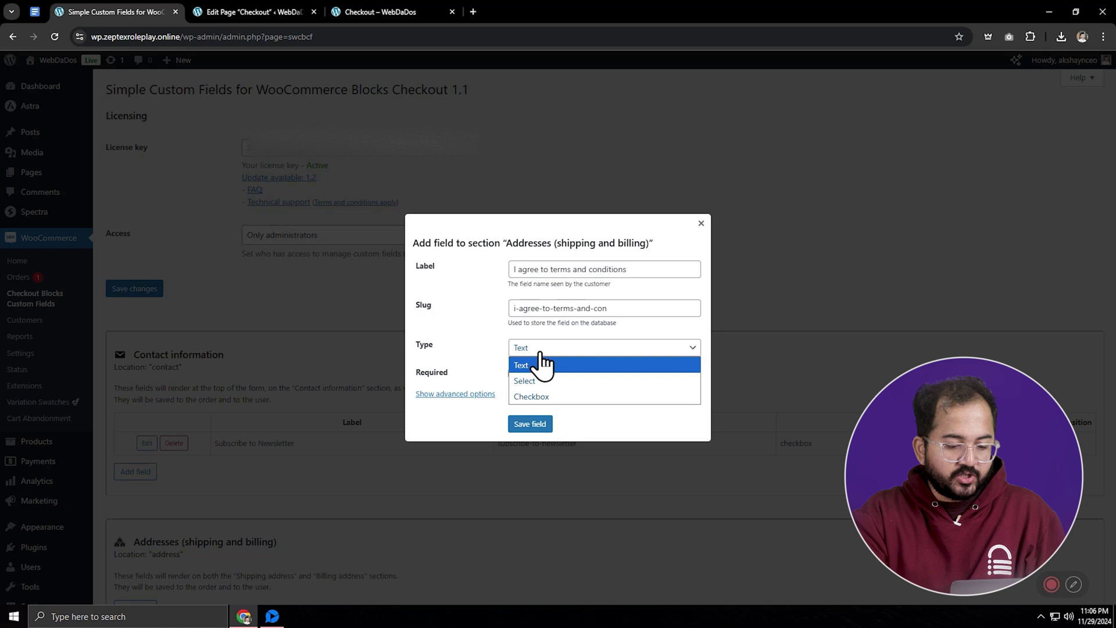
{"action": "left_click", "coordinate": [543, 395]}
{"action": "left_click", "coordinate": [468, 384]}
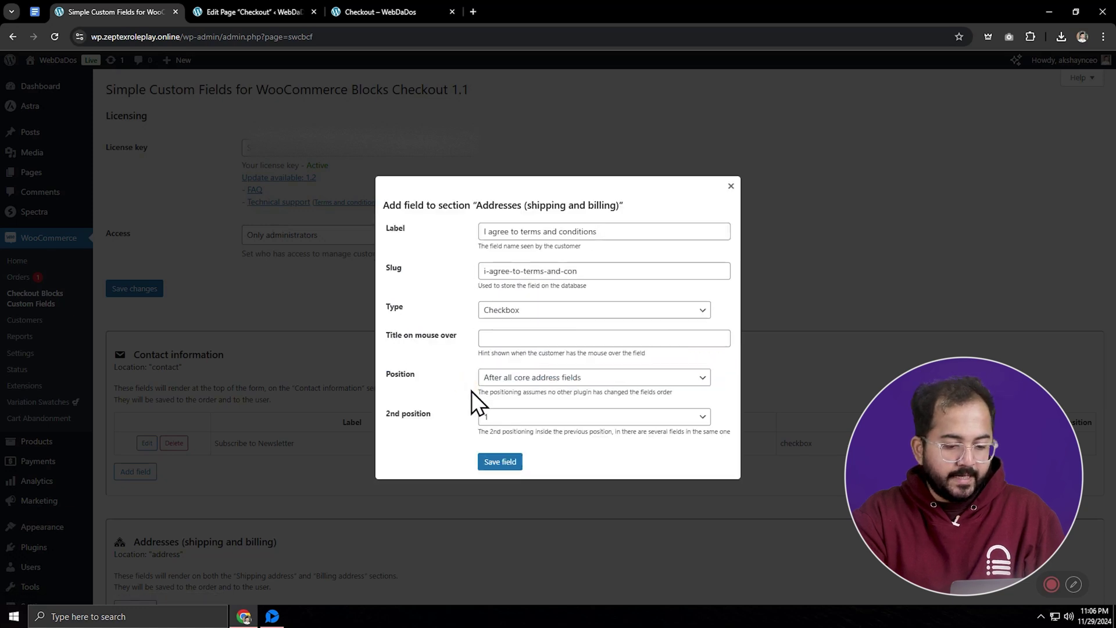
{"action": "left_click", "coordinate": [503, 465]}
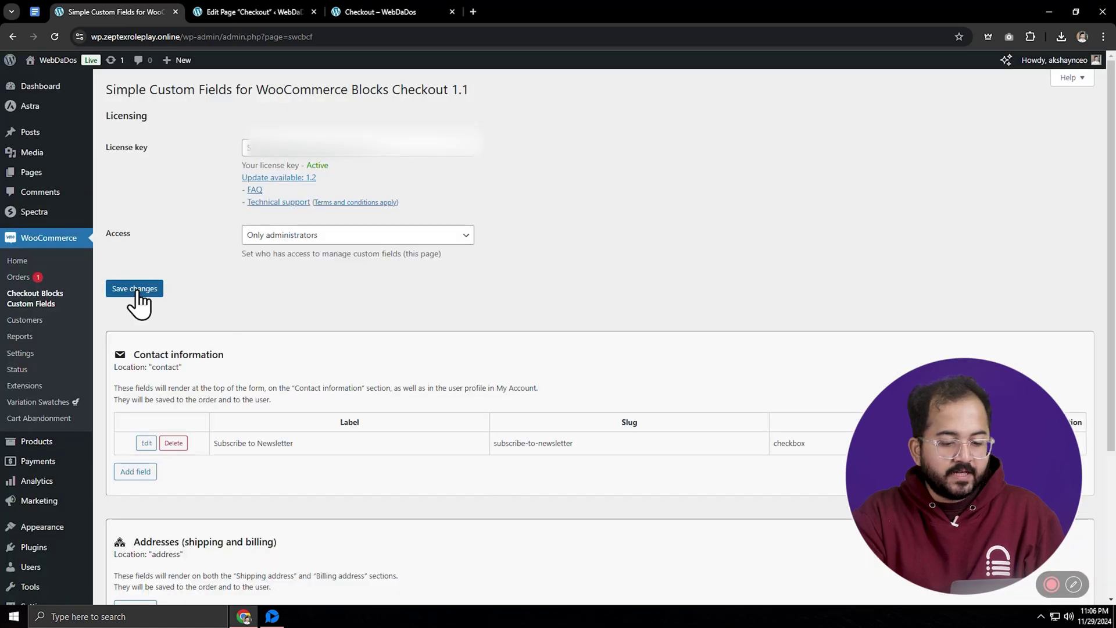
{"action": "left_click", "coordinate": [134, 289]}
{"action": "left_click", "coordinate": [378, 12]}
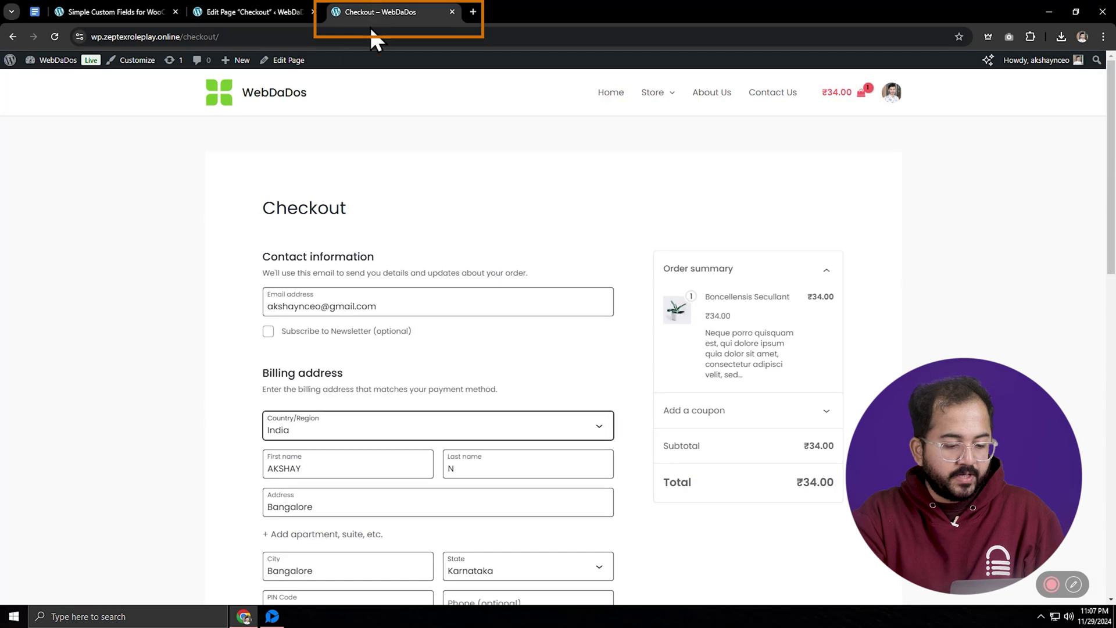
Reload the checkout, tick the terms and newsletter checkboxes, and return to the admin settings.
{"action": "left_click", "coordinate": [54, 37]}
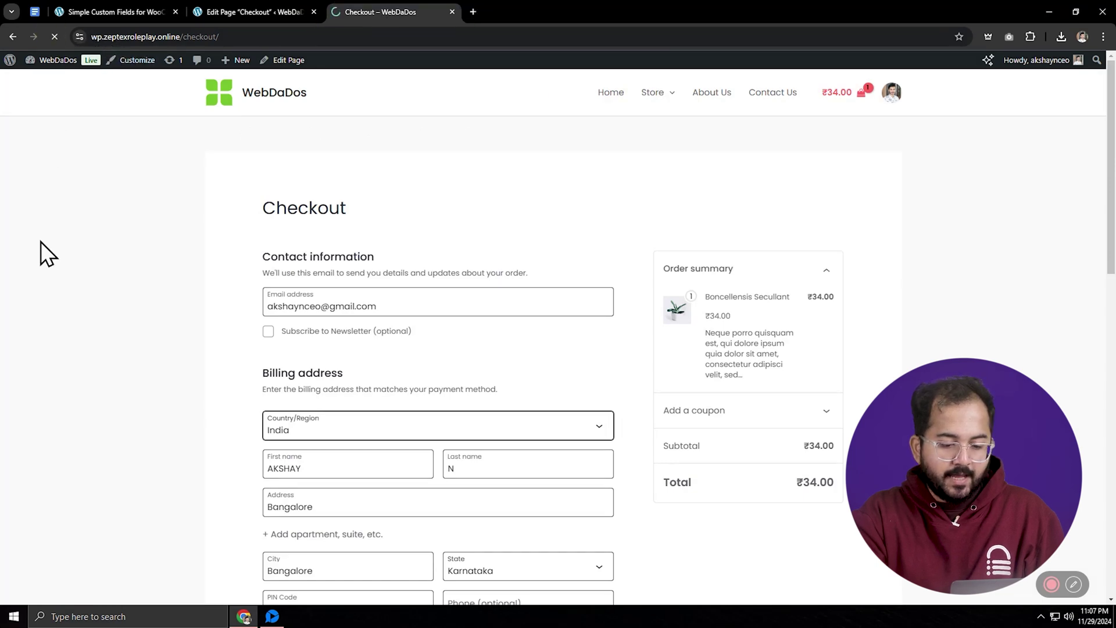
{"action": "scroll", "coordinate": [495, 453], "scroll_direction": "down", "scroll_amount": 3}
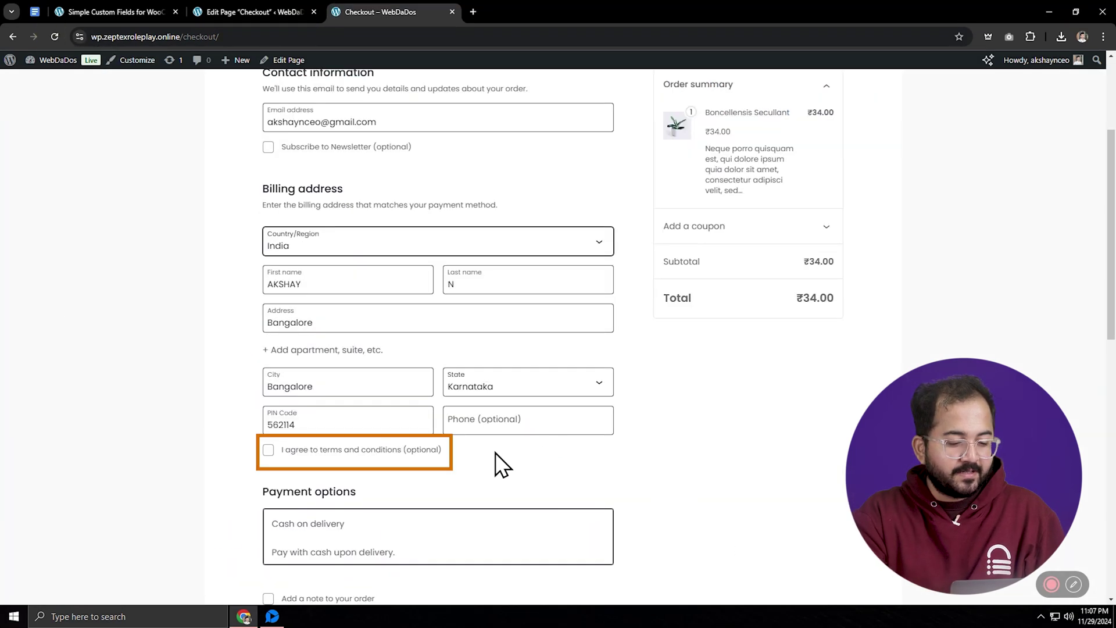
{"action": "left_click", "coordinate": [268, 450]}
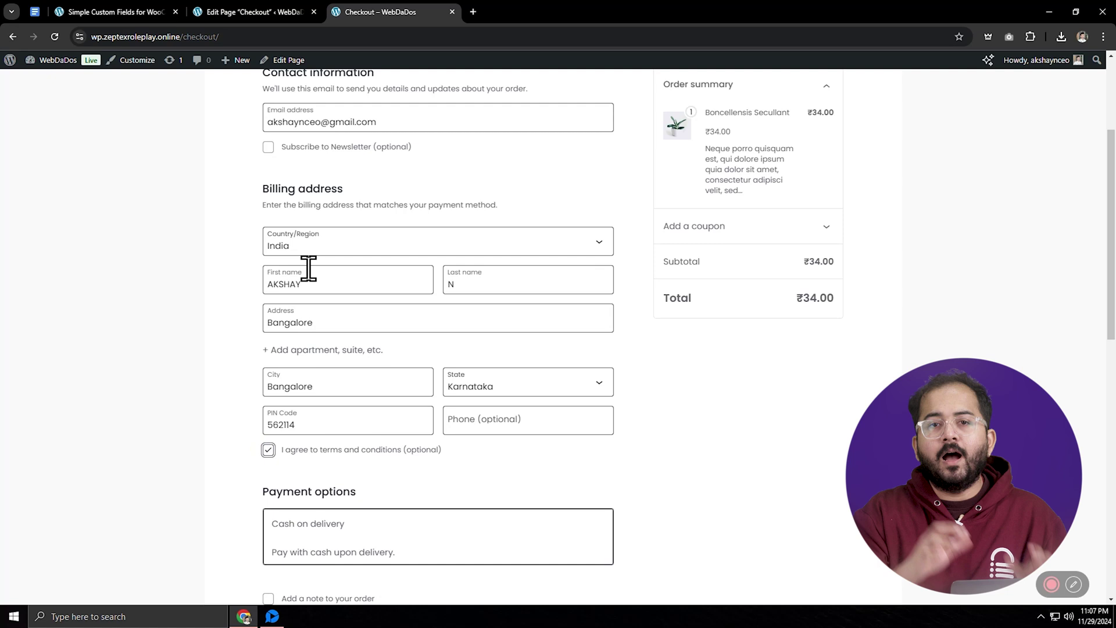
{"action": "left_click", "coordinate": [268, 147]}
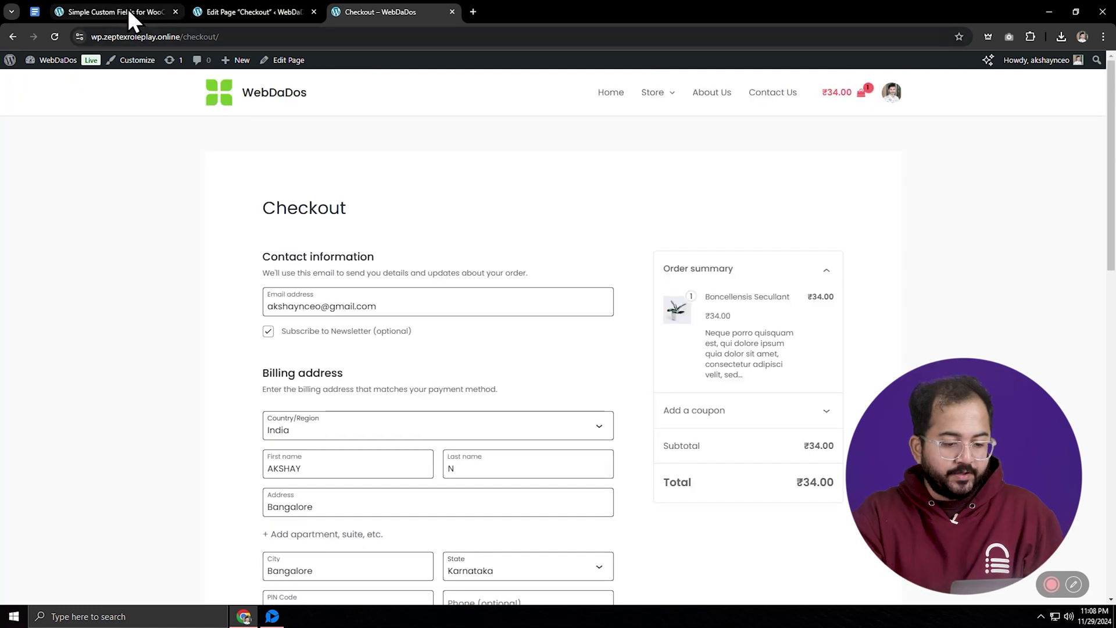
{"action": "left_click", "coordinate": [128, 10]}
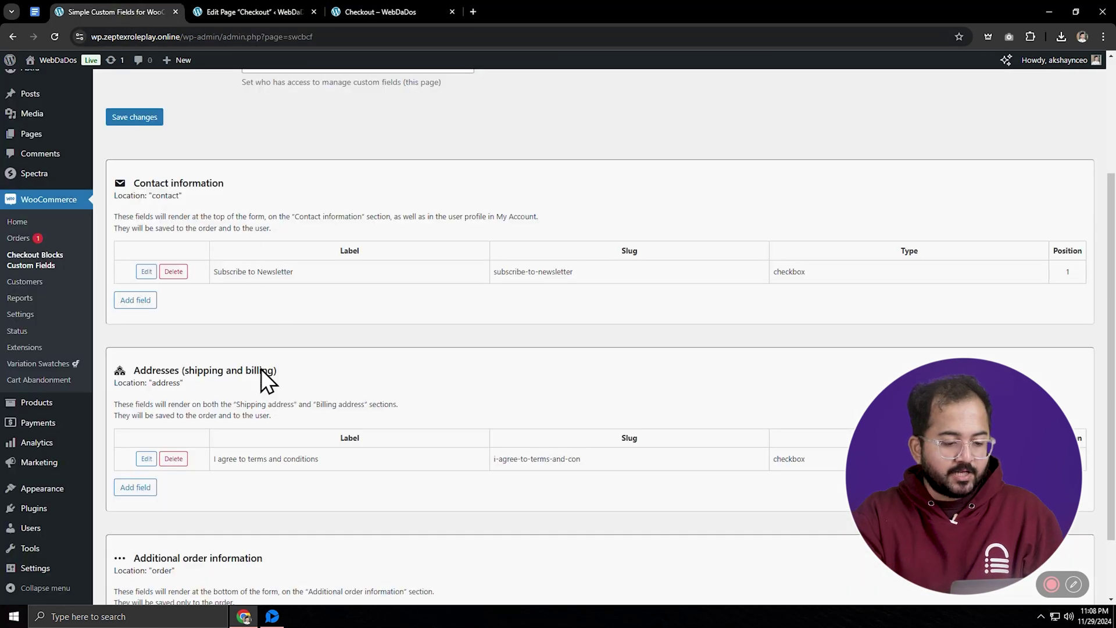
Add a Select delivery time field under Addresses with slots 9 am - 1 pm, 1 pm - 5 pm, 5 pm - 9 pm.
{"action": "left_click", "coordinate": [135, 487]}
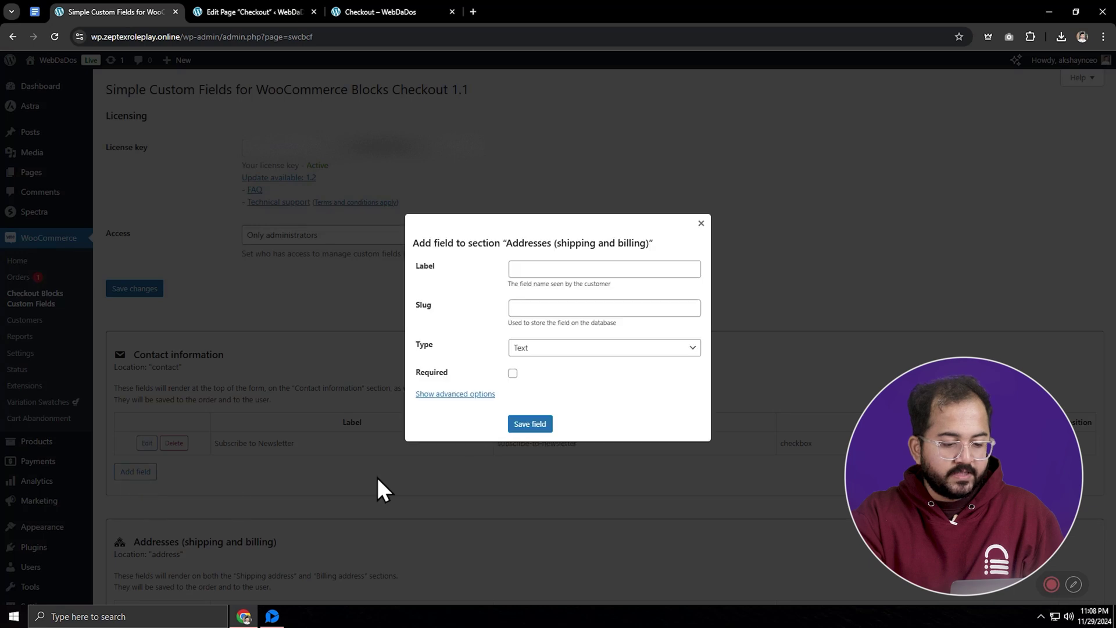
{"action": "left_click", "coordinate": [548, 270]}
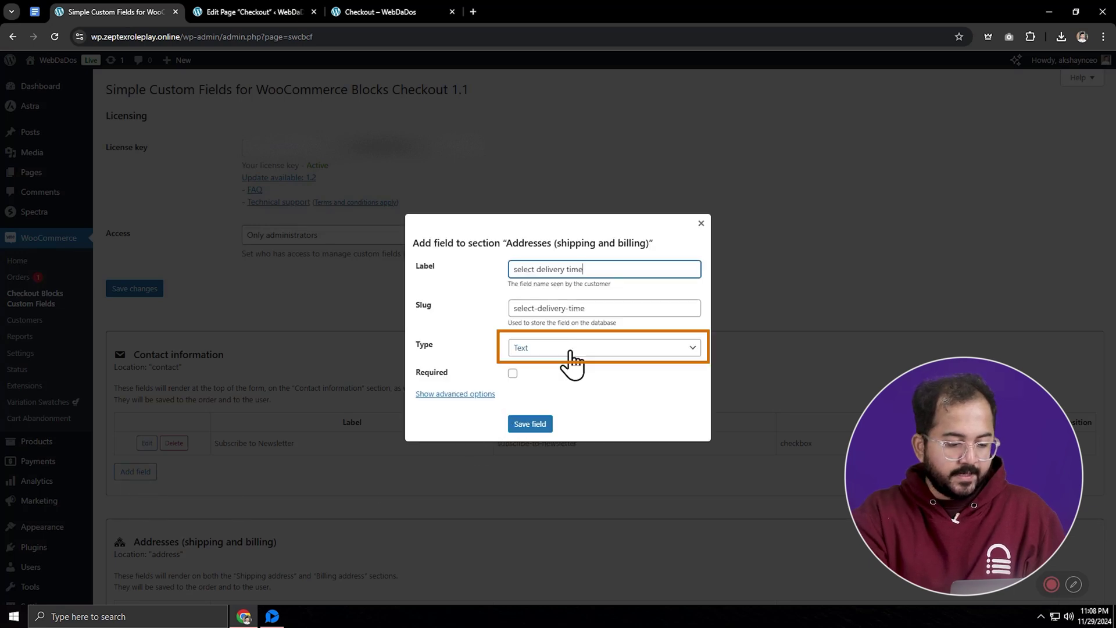
{"action": "left_click", "coordinate": [574, 358]}
{"action": "left_click", "coordinate": [563, 381]}
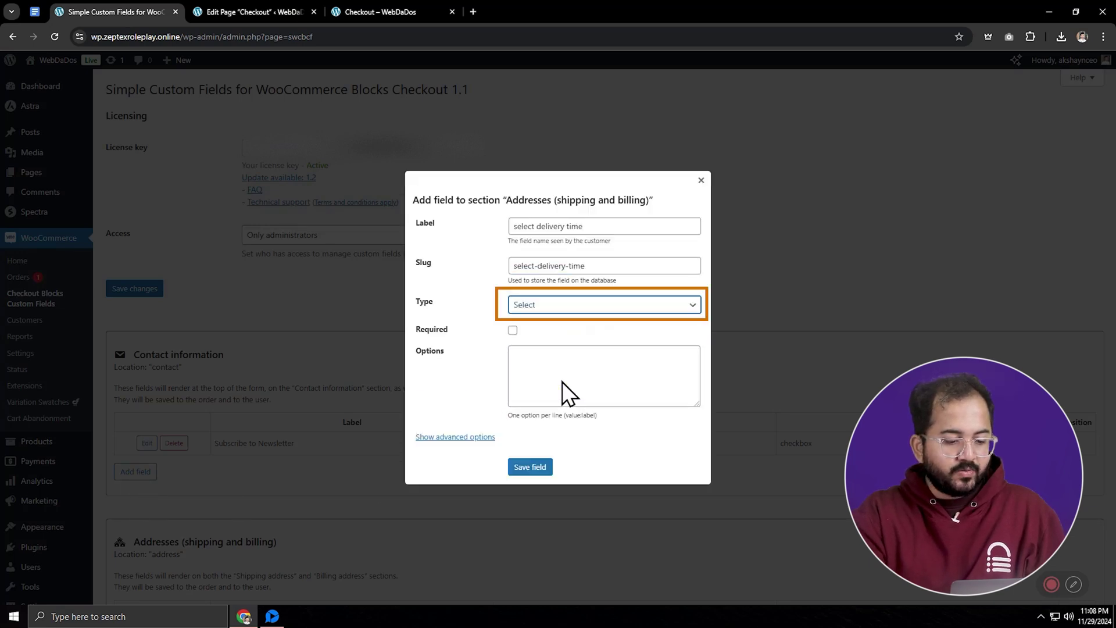
{"action": "left_click", "coordinate": [543, 357]}
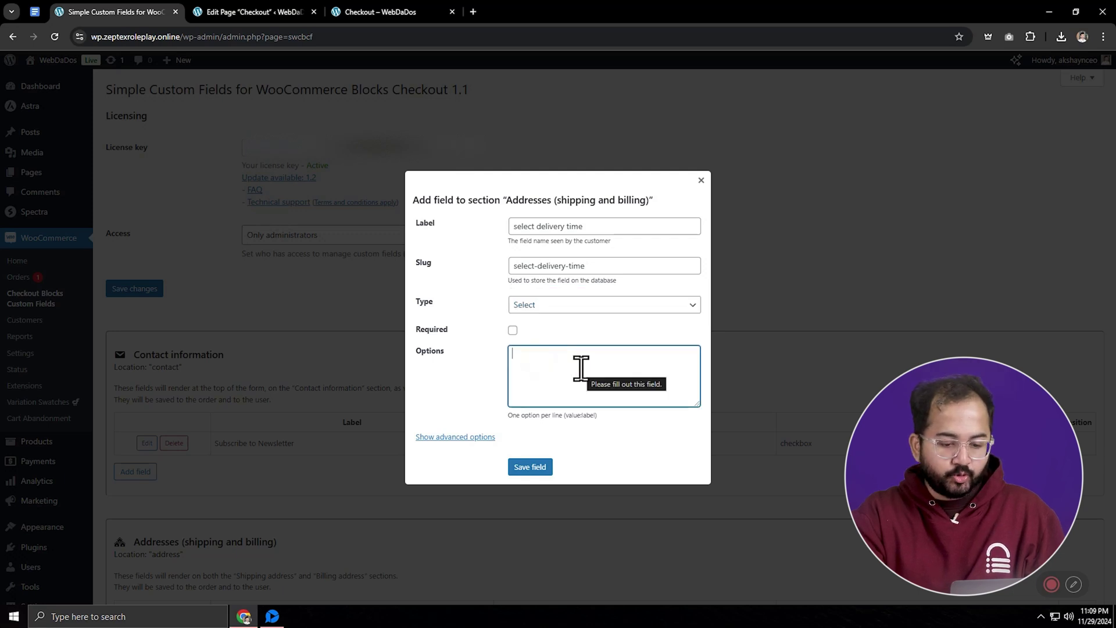
{"action": "type", "text": "9 am - 1 pm"}
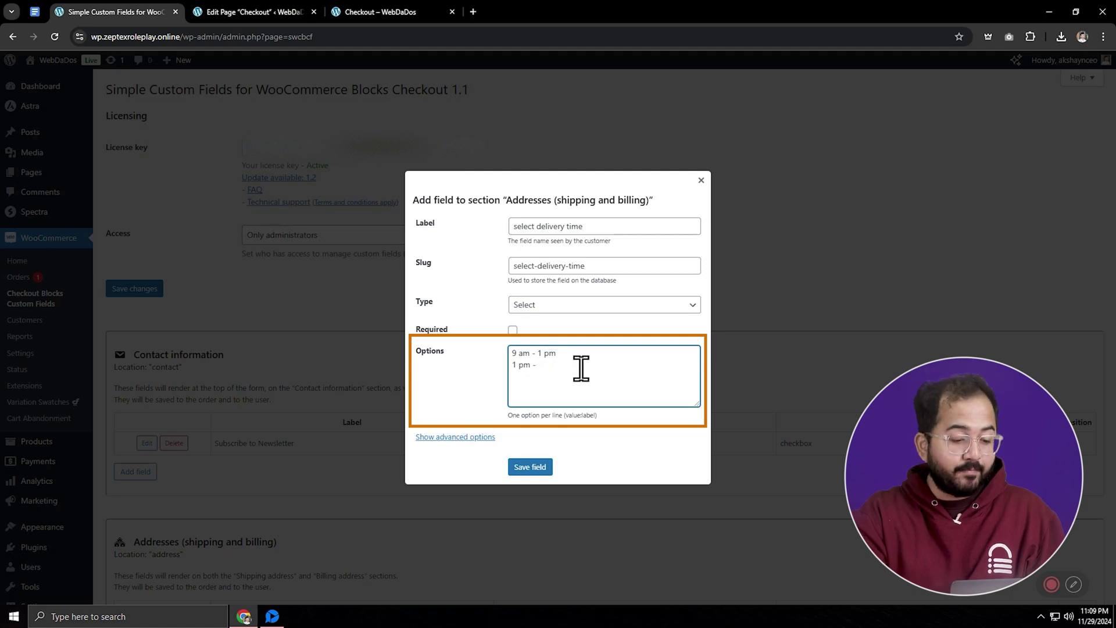
{"action": "type", "text": " 5 pm"}
{"action": "key", "text": "Return"}
{"action": "type", "text": "5 pm"}
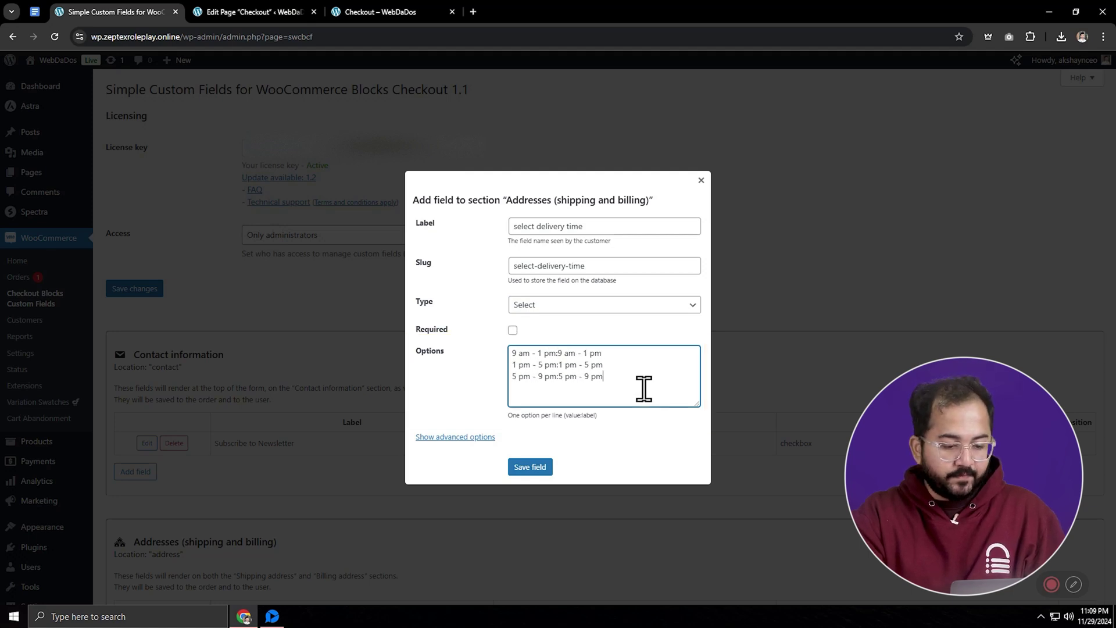
{"action": "left_click", "coordinate": [538, 467]}
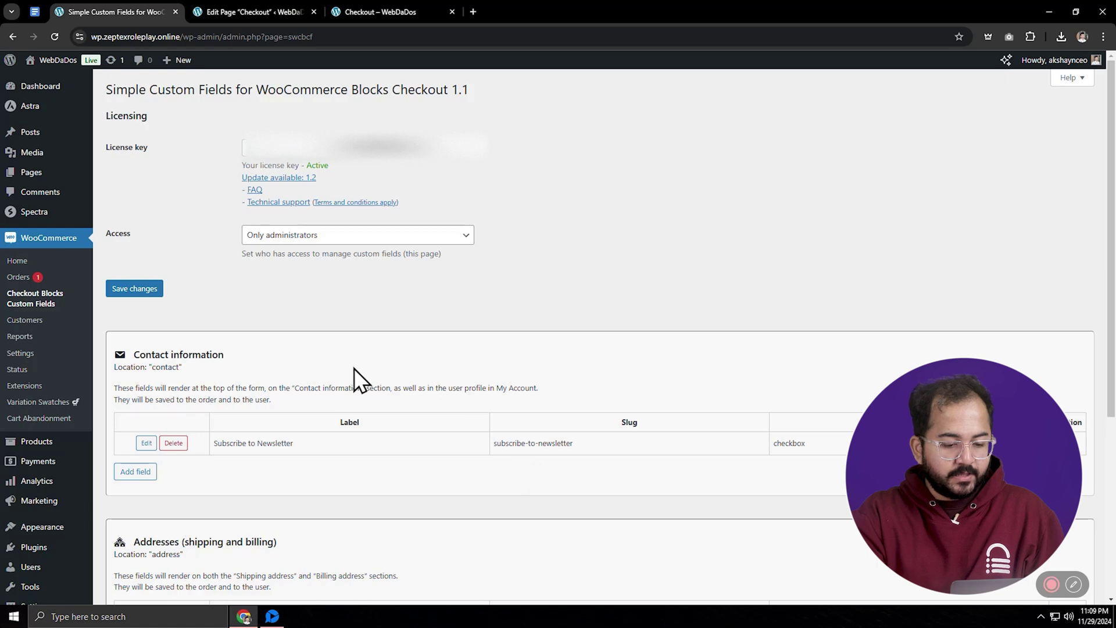
Save the settings, pick 1 pm - 5 pm in the checkout's delivery time dropdown, and return to admin.
{"action": "left_click", "coordinate": [135, 290]}
{"action": "key", "text": "ctrl+3"}
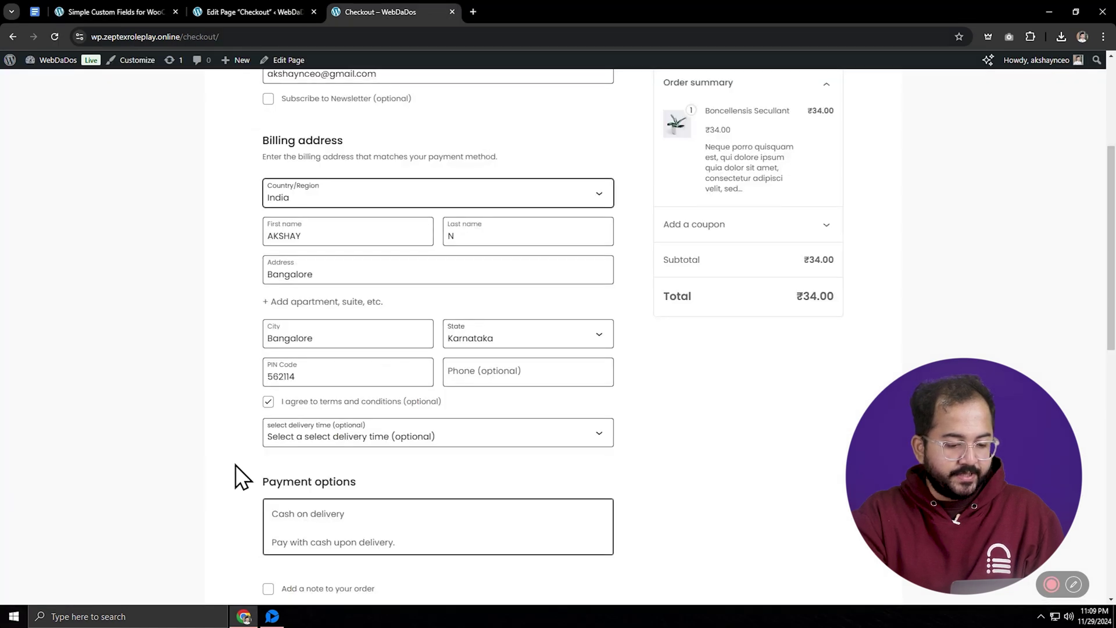
{"action": "left_click", "coordinate": [403, 435]}
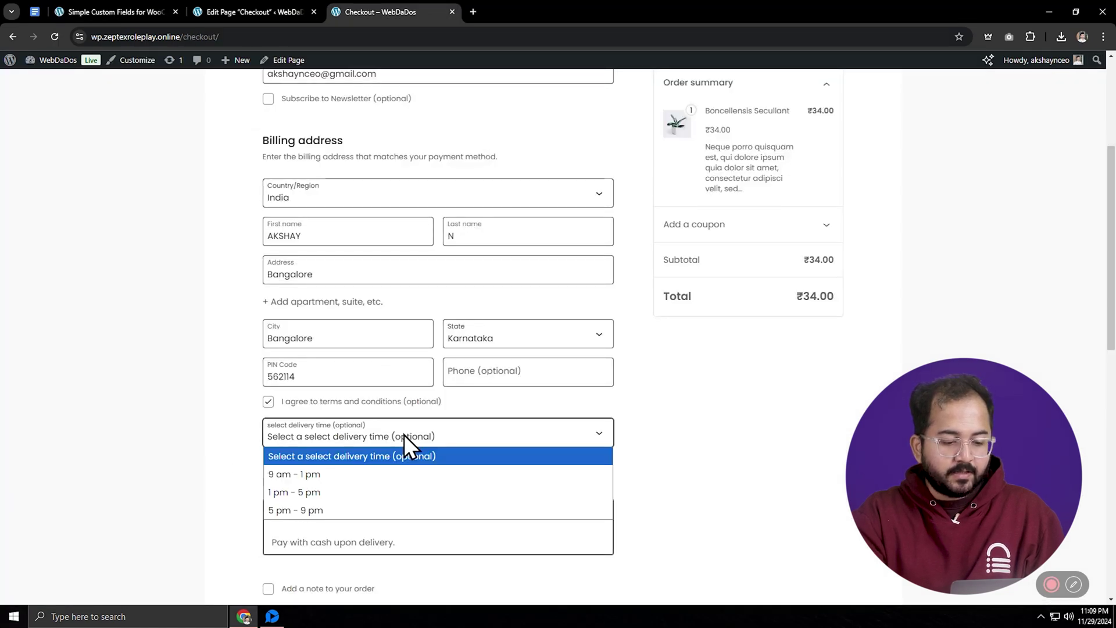
{"action": "left_click", "coordinate": [379, 492]}
{"action": "scroll", "coordinate": [756, 490], "scroll_direction": "up", "scroll_amount": 3}
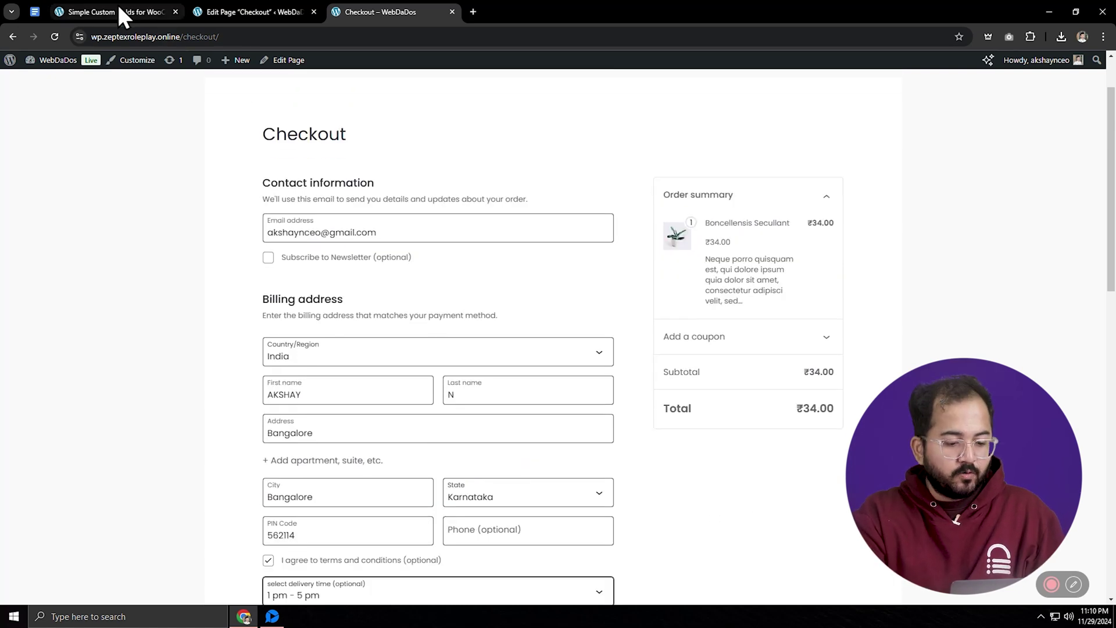
{"action": "left_click", "coordinate": [119, 11]}
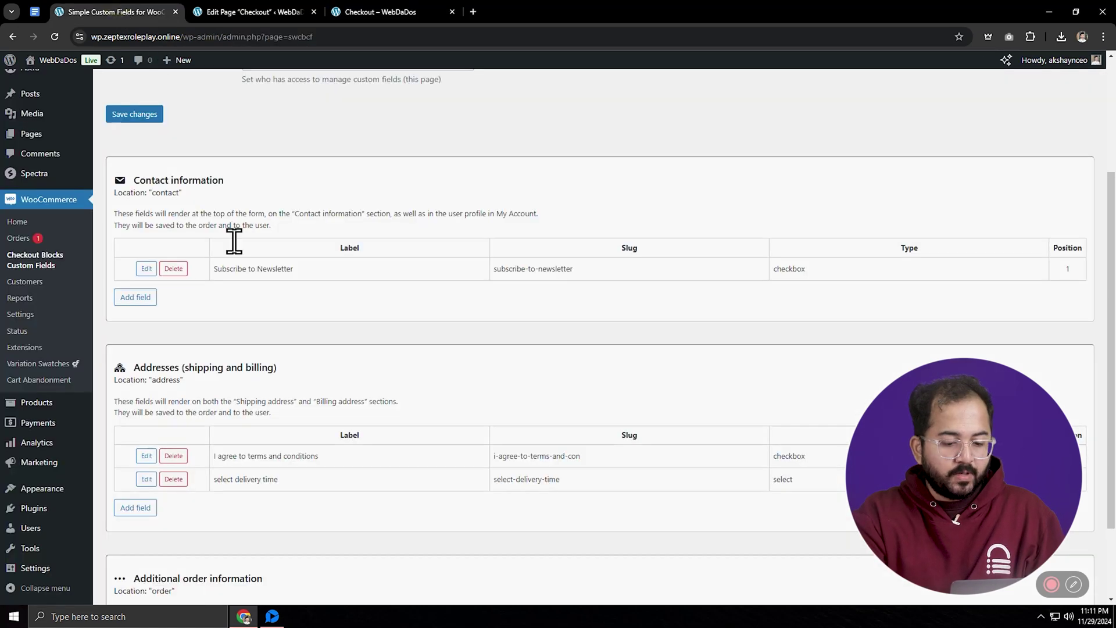
{"action": "scroll", "coordinate": [337, 468], "scroll_direction": "down", "scroll_amount": 2}
Add an 'Add a personalized note' field to Additional order information with a 300-character maximum length.
{"action": "left_click", "coordinate": [148, 543]}
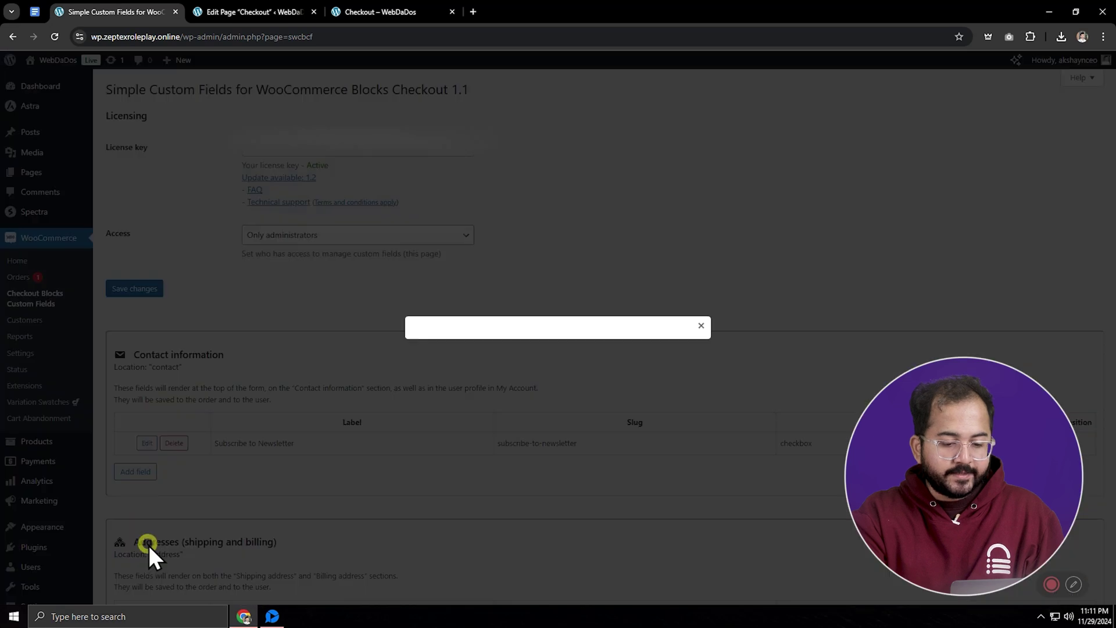
{"action": "left_click", "coordinate": [549, 274]}
{"action": "type", "text": "Add a personalized note"}
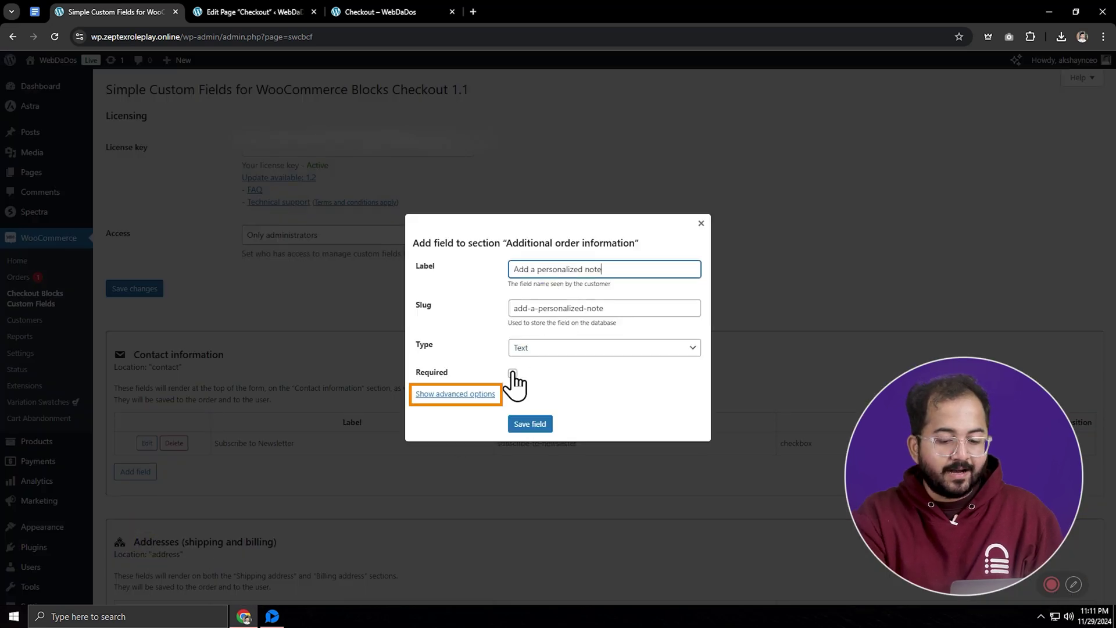
{"action": "left_click", "coordinate": [456, 395]}
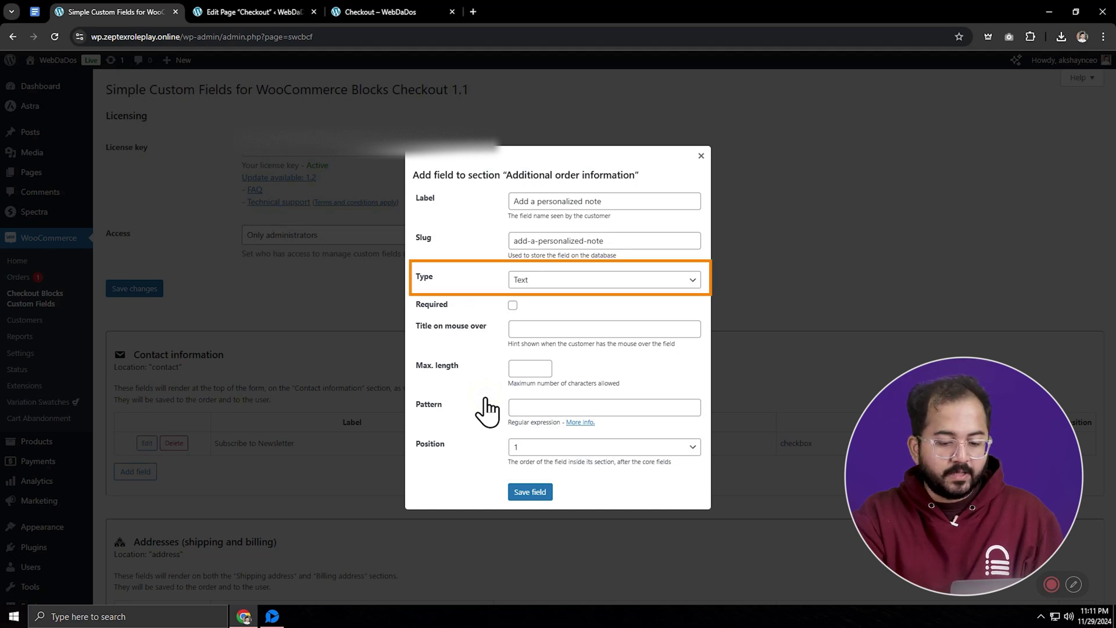
{"action": "left_click", "coordinate": [526, 368]}
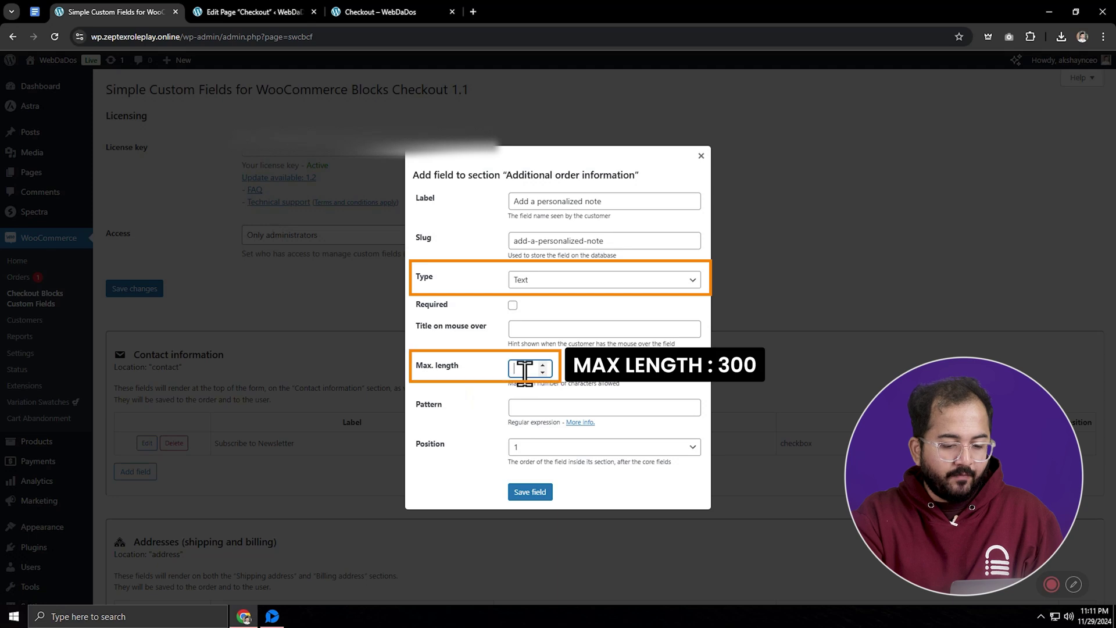
{"action": "type", "text": "300"}
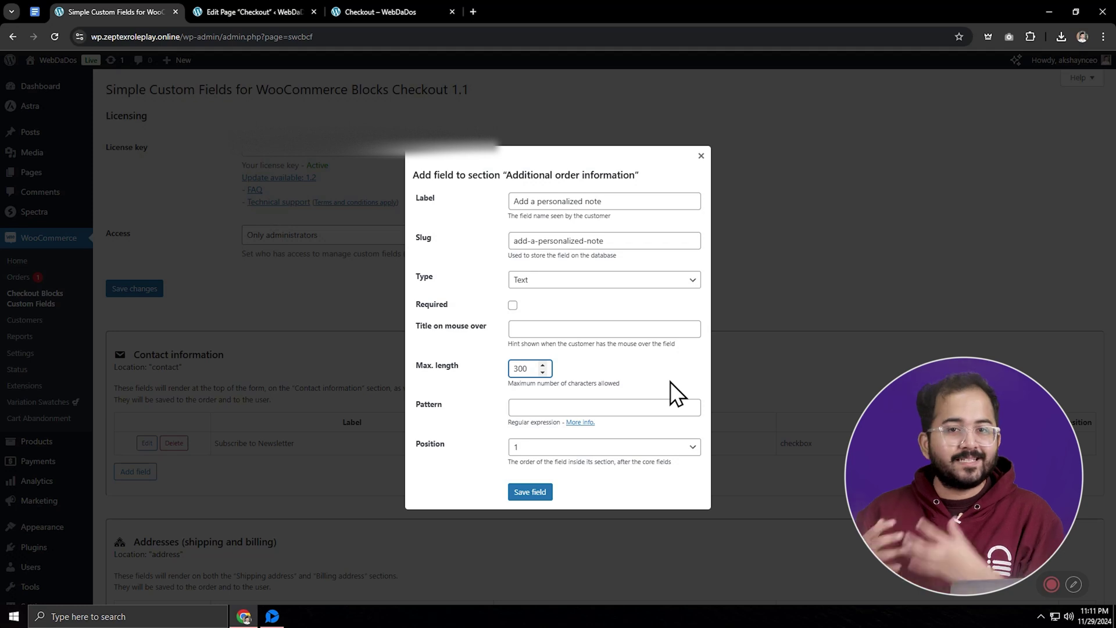
{"action": "left_click", "coordinate": [536, 493]}
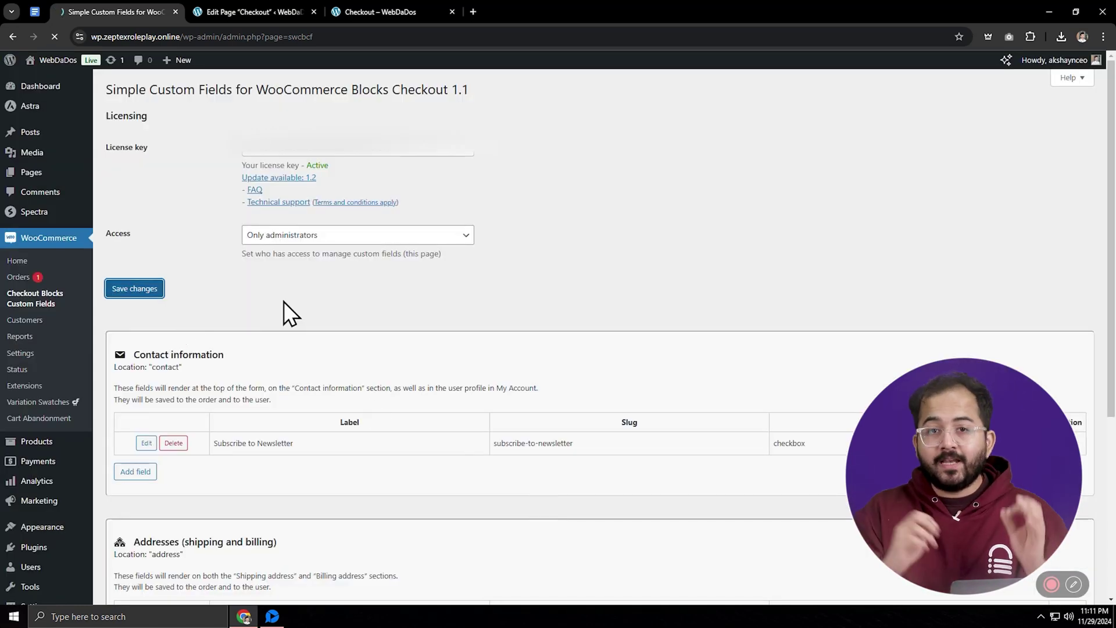
Switch to the storefront checkout and click into the new personalized note field.
{"action": "scroll", "coordinate": [609, 343], "scroll_direction": "down", "scroll_amount": 5}
{"action": "left_click", "coordinate": [357, 6]}
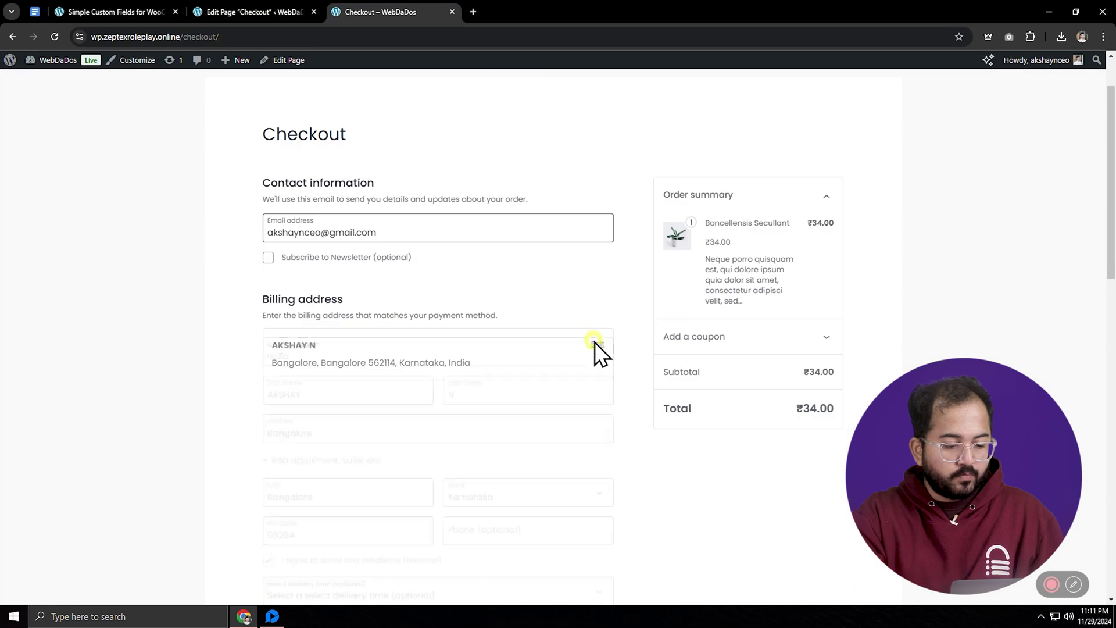
{"action": "left_click_drag", "start_coordinate": [1111, 343], "coordinate": [1099, 379]}
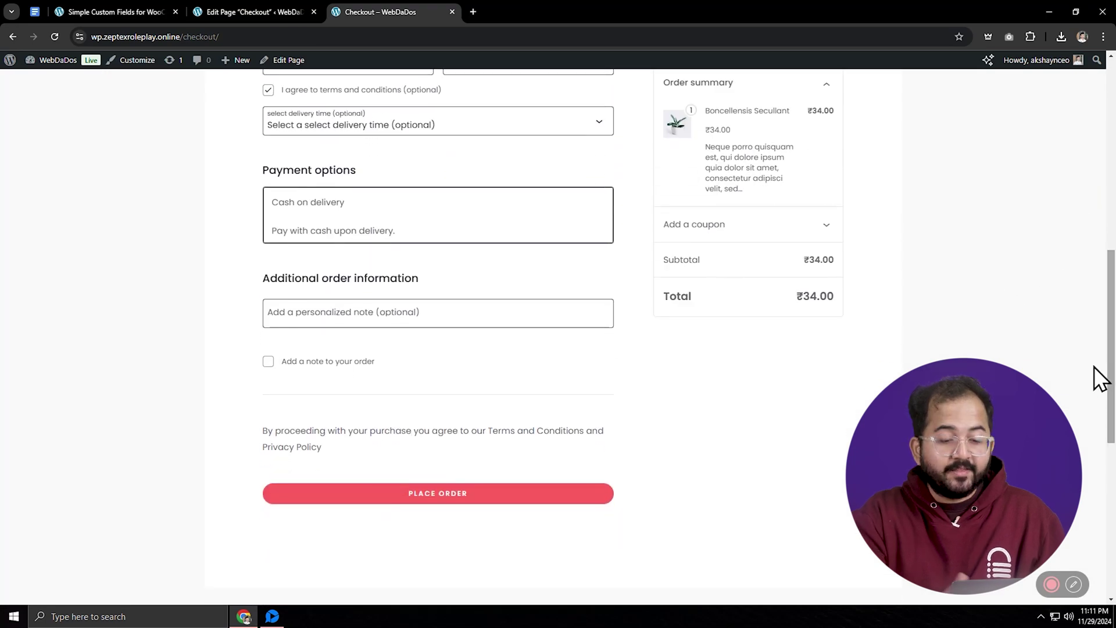
{"action": "left_click", "coordinate": [334, 312]}
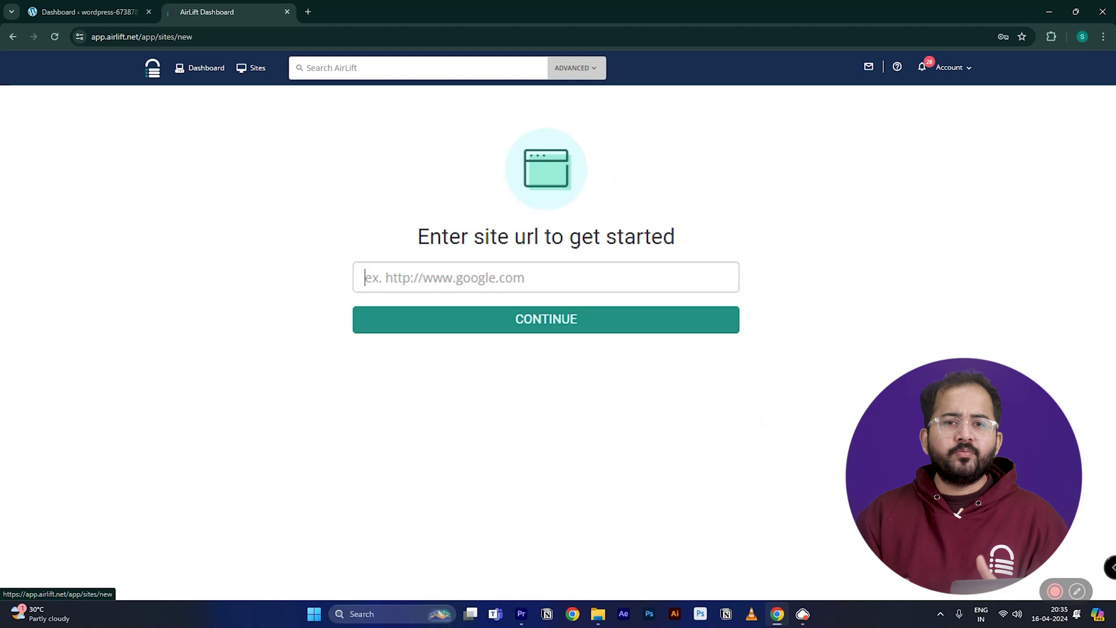
Paste the site URL into Airlift and continue to its Site Performance Report.
{"action": "left_click", "coordinate": [464, 277]}
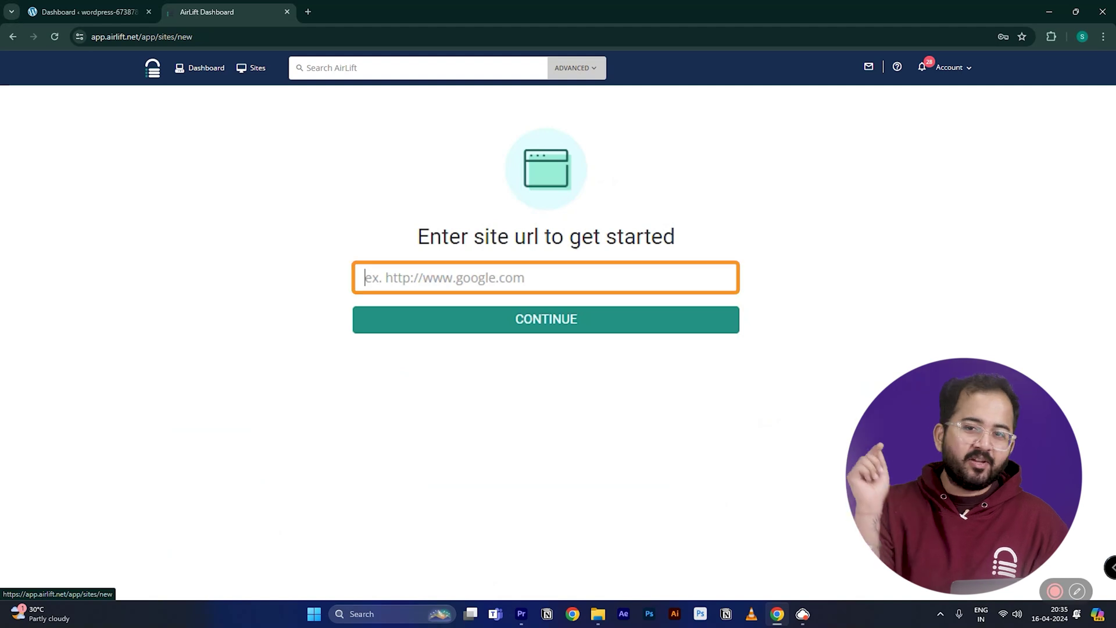
{"action": "type", "text": "https://wordpress-673878-4448699.cloudwaysapps.com/"}
{"action": "left_click", "coordinate": [463, 324]}
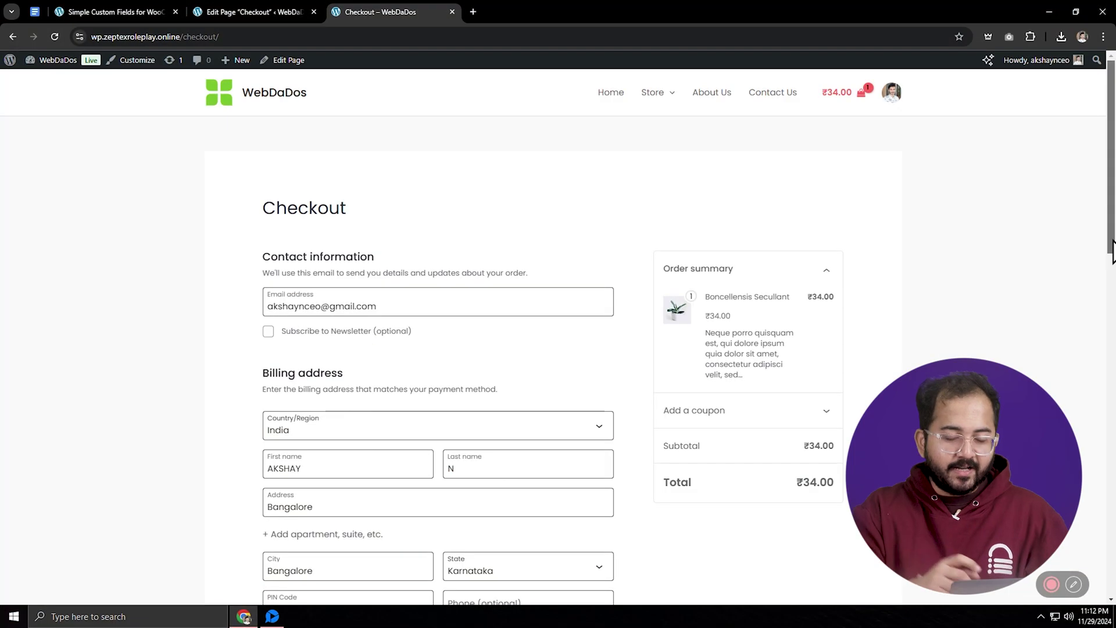
{"action": "scroll", "coordinate": [756, 407], "scroll_direction": "down", "scroll_amount": 5}
Pick the 1 pm - 5 pm delivery slot, add the note 'Hello personalized note here', and place the order.
{"action": "left_click", "coordinate": [529, 460]}
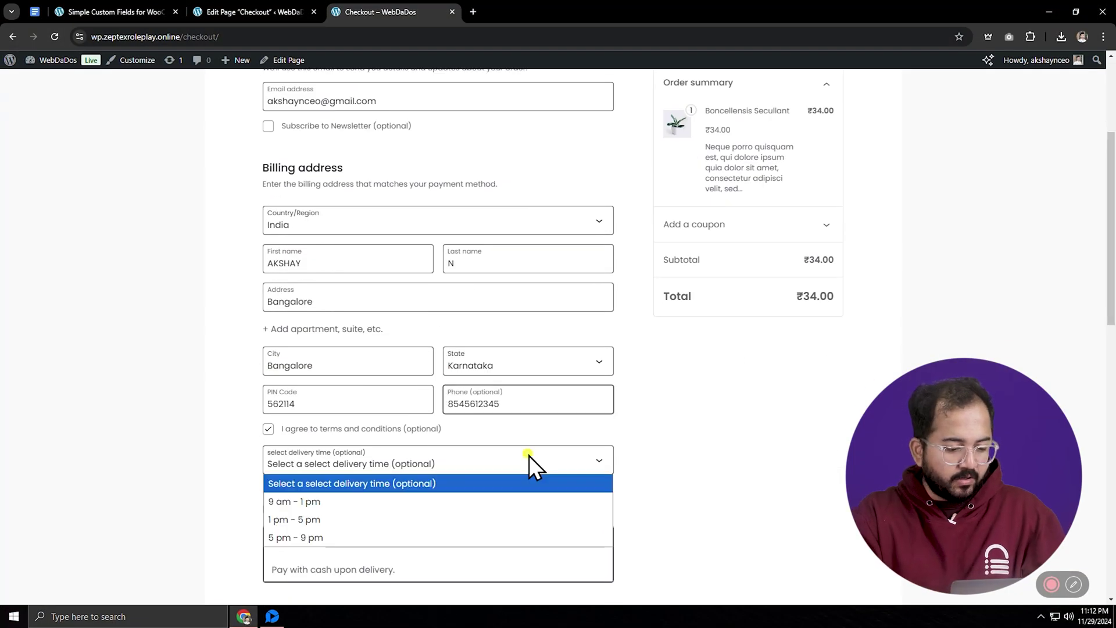
{"action": "left_click", "coordinate": [294, 519]}
{"action": "scroll", "coordinate": [740, 436], "scroll_direction": "down", "scroll_amount": 10}
{"action": "left_click", "coordinate": [438, 396]}
{"action": "type", "text": "Hello personalized n"}
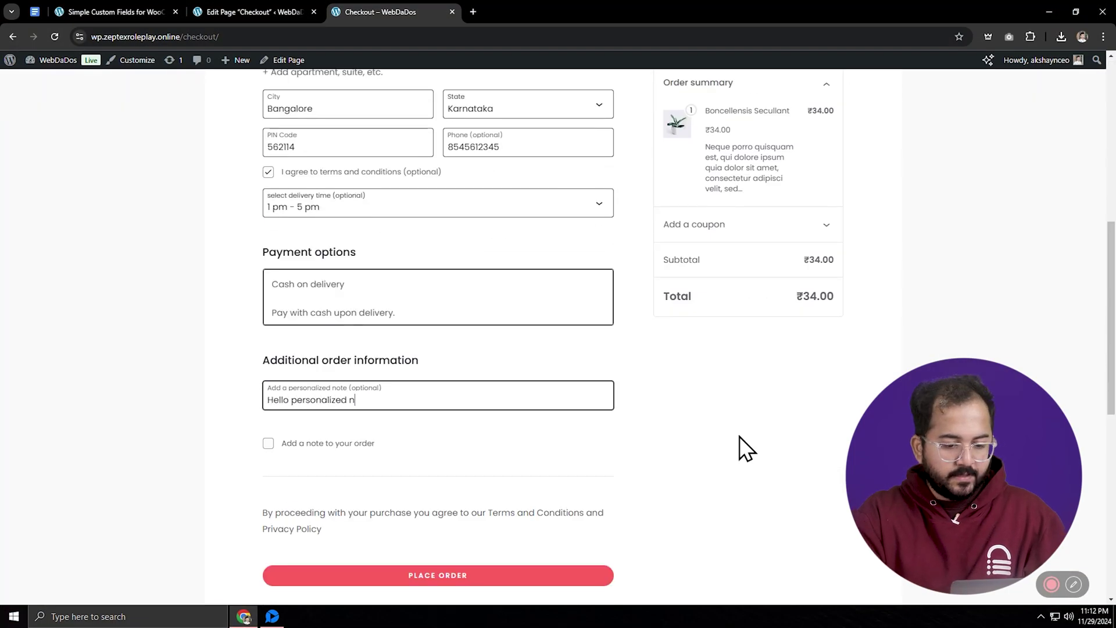
{"action": "type", "text": "ote here"}
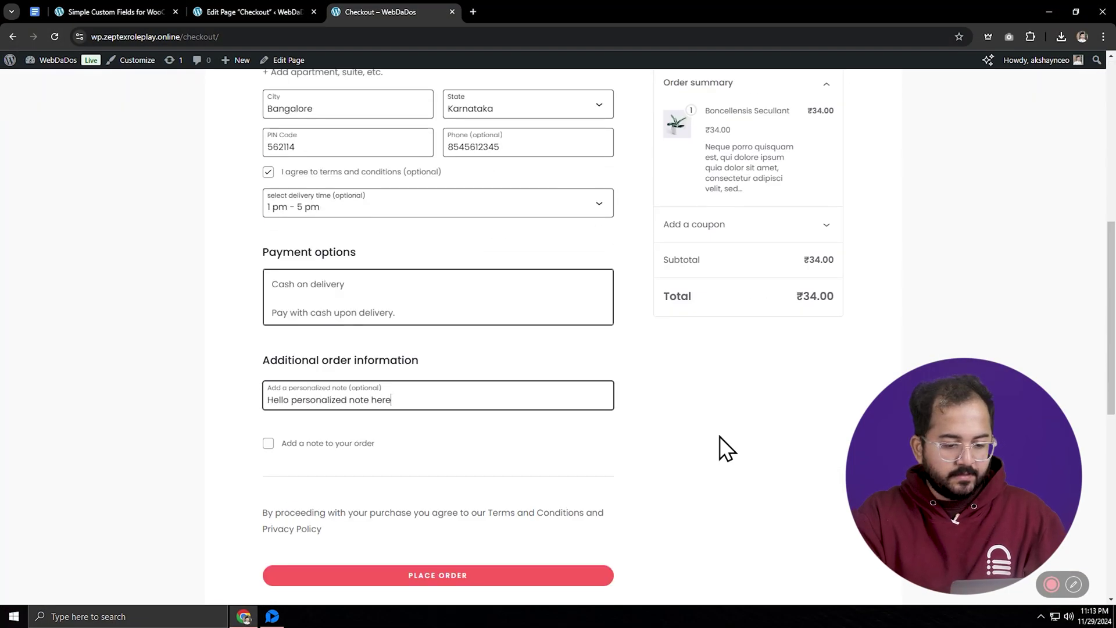
{"action": "left_click", "coordinate": [466, 575]}
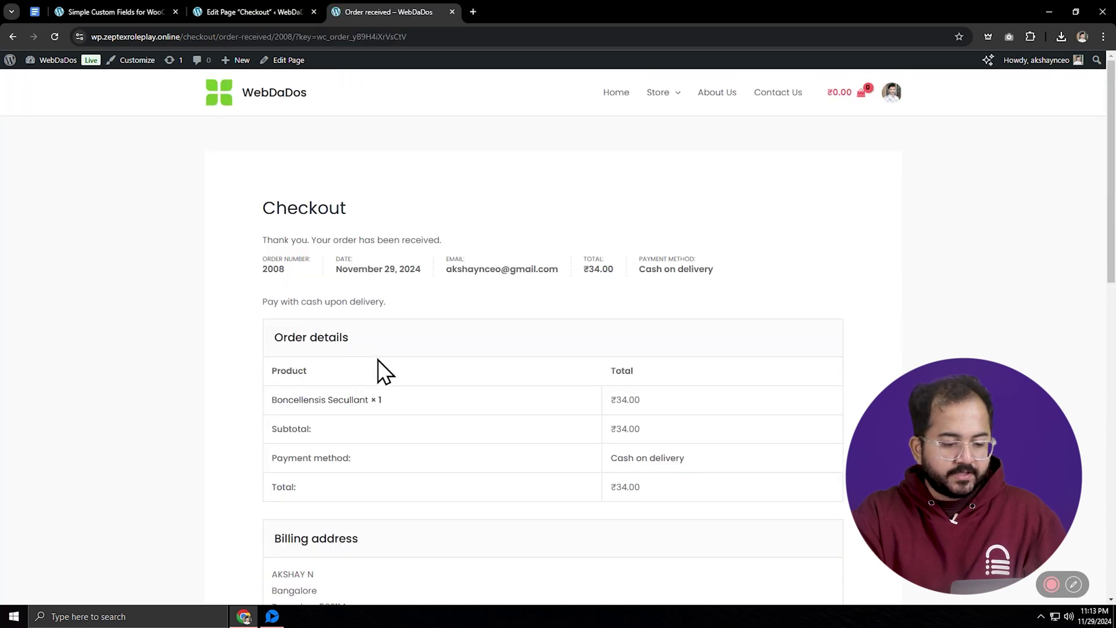
{"action": "left_click", "coordinate": [107, 11]}
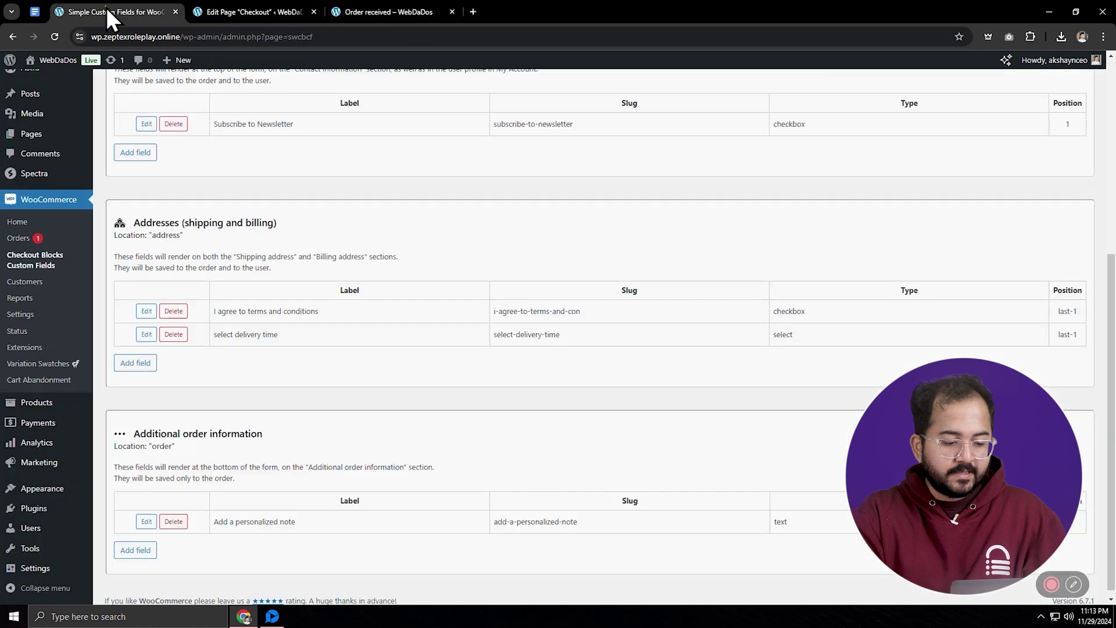
Open the new ₹34.00 test order from the WooCommerce Orders list.
{"action": "left_click", "coordinate": [22, 239]}
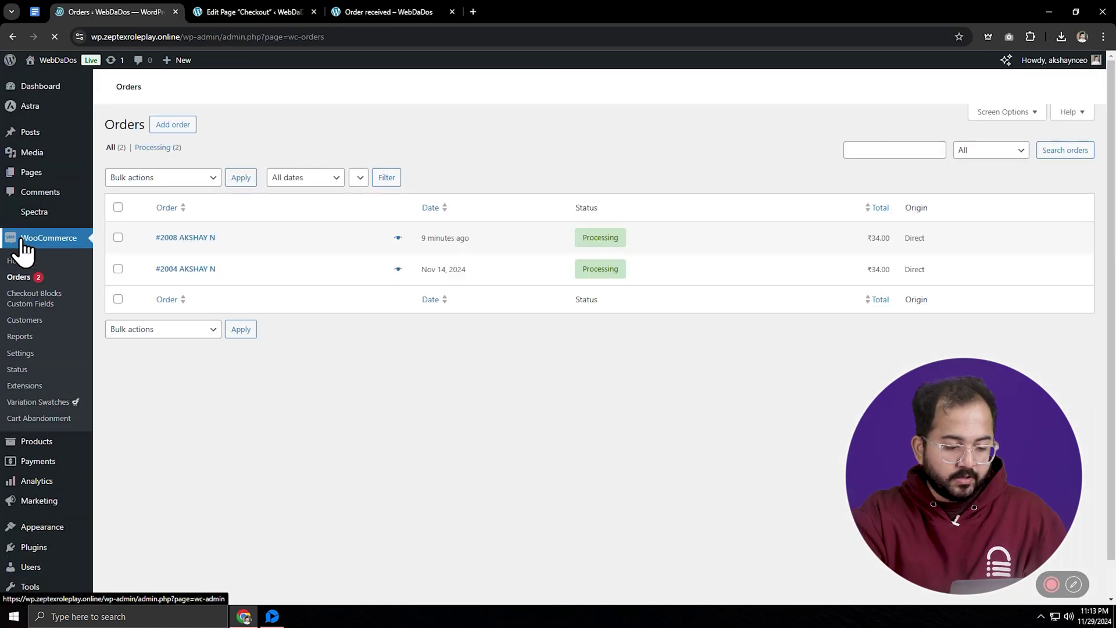
{"action": "left_click", "coordinate": [177, 239]}
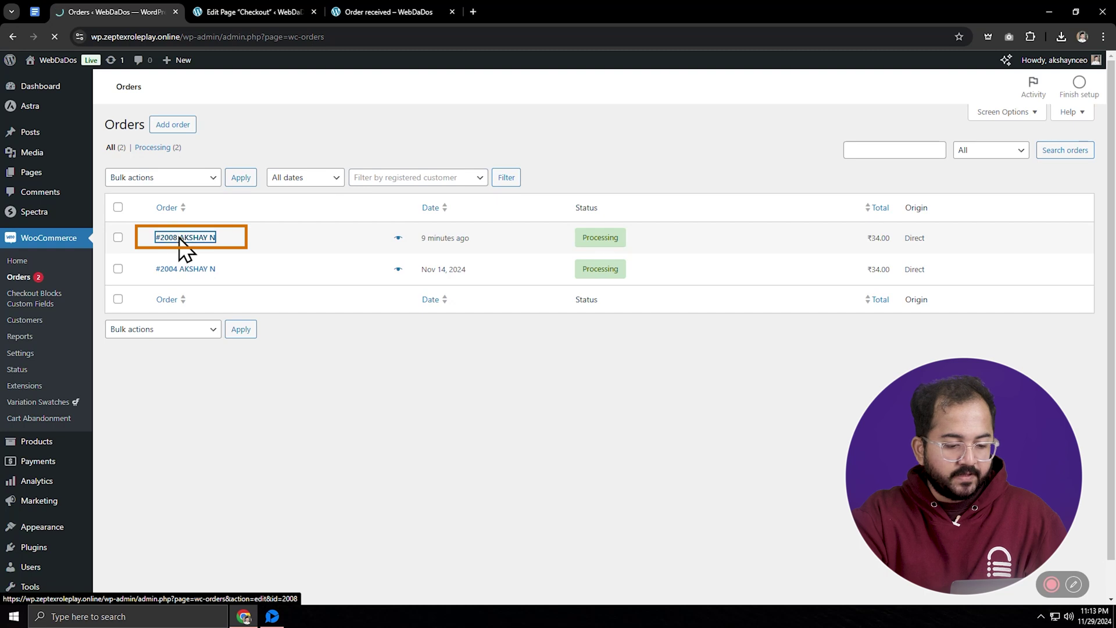